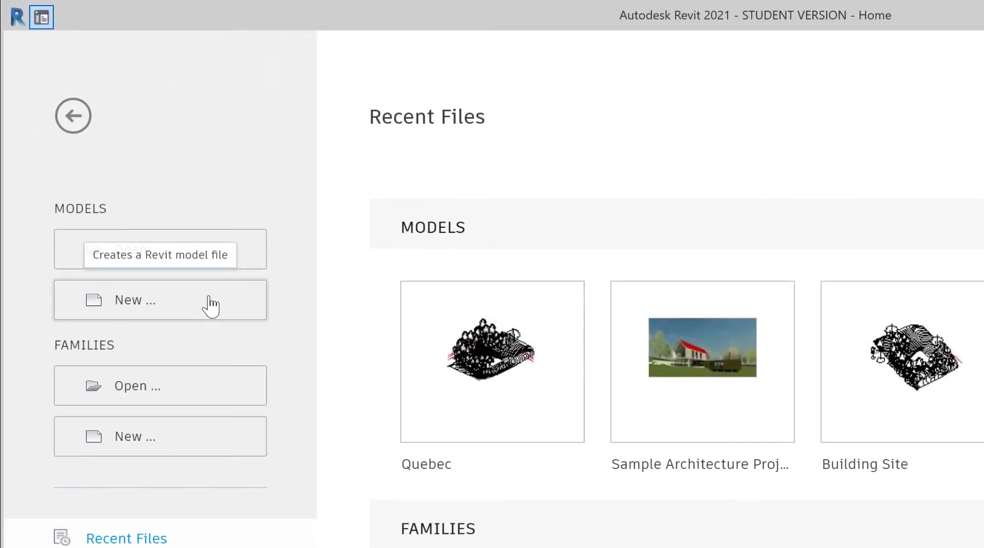
Create a new project from the Imperial-Architectural Template.
left_click(210, 306)
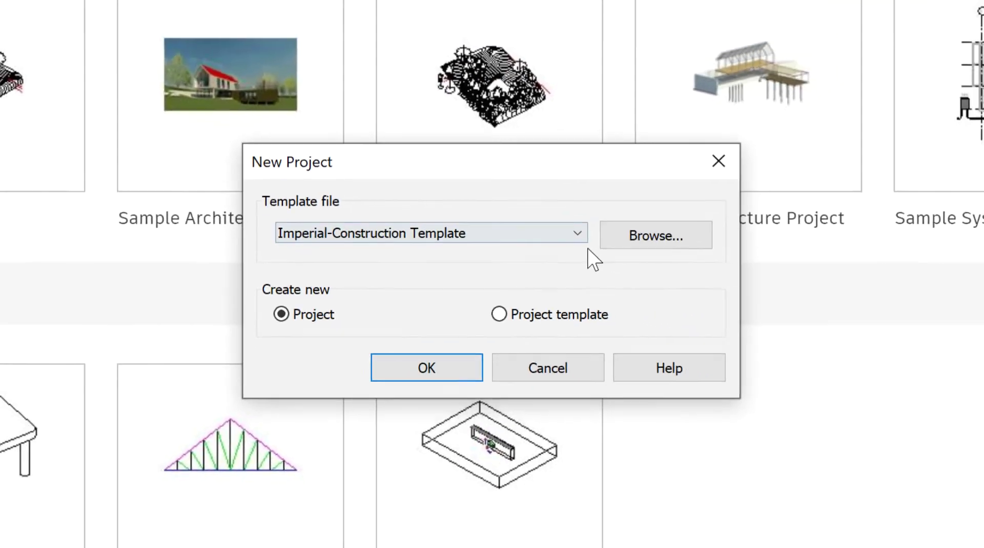
left_click(607, 217)
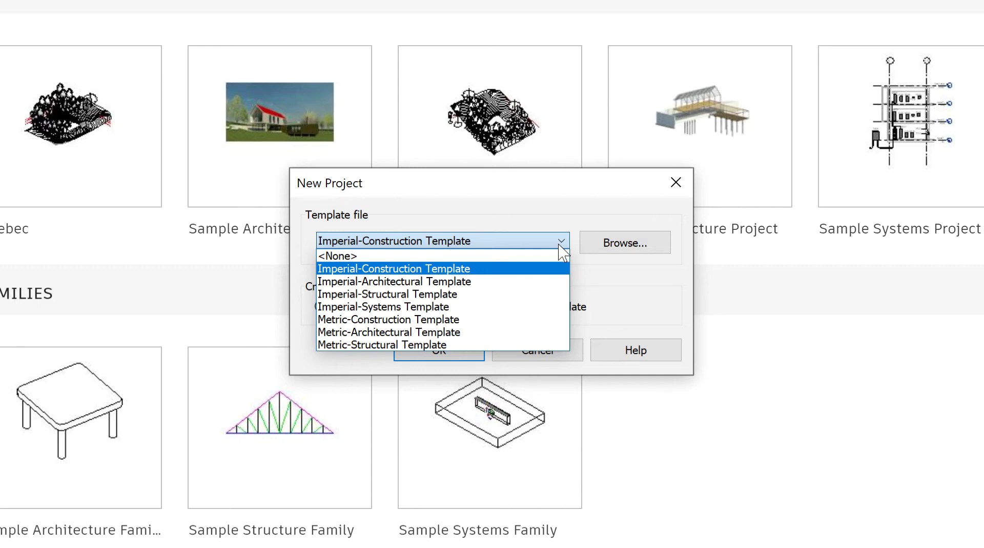
left_click(446, 280)
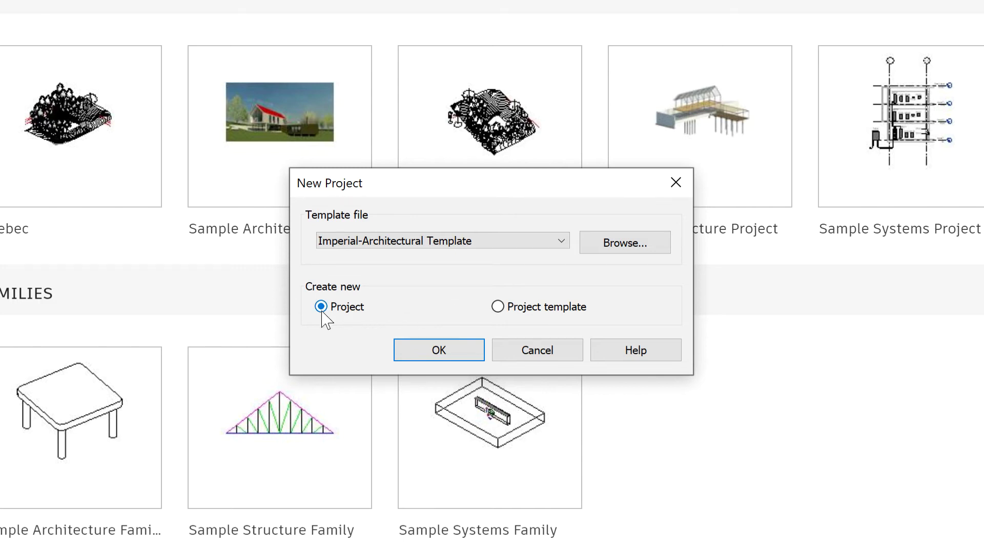
left_click(439, 348)
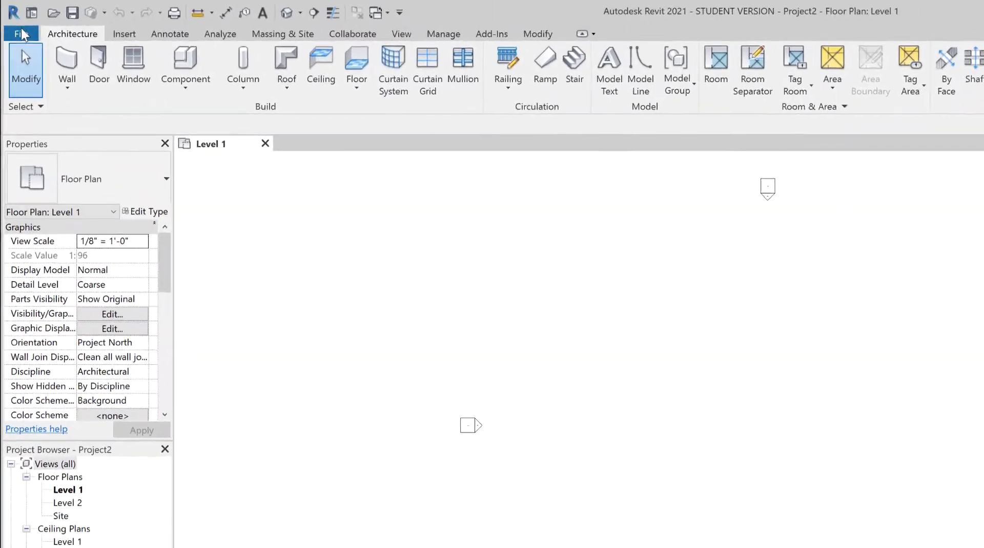
Open the program options and review the save reminder interval and default view discipline choices in the general settings.
left_click(21, 34)
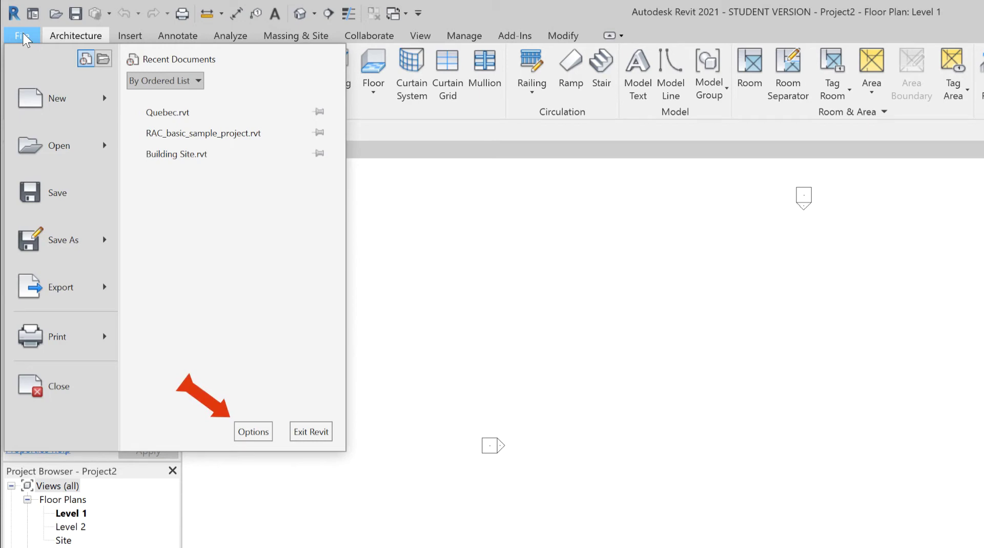
left_click(259, 439)
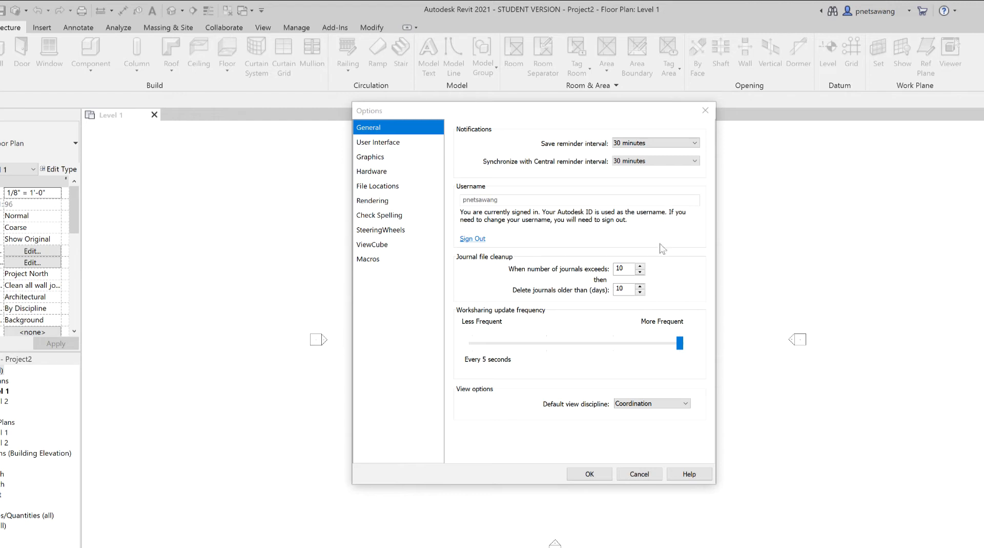
left_click(689, 145)
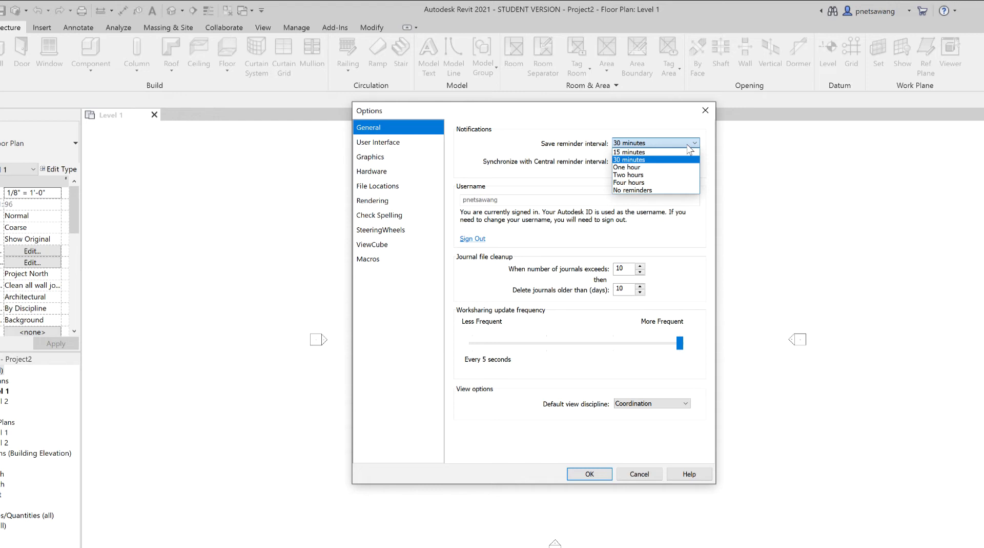
left_click(674, 159)
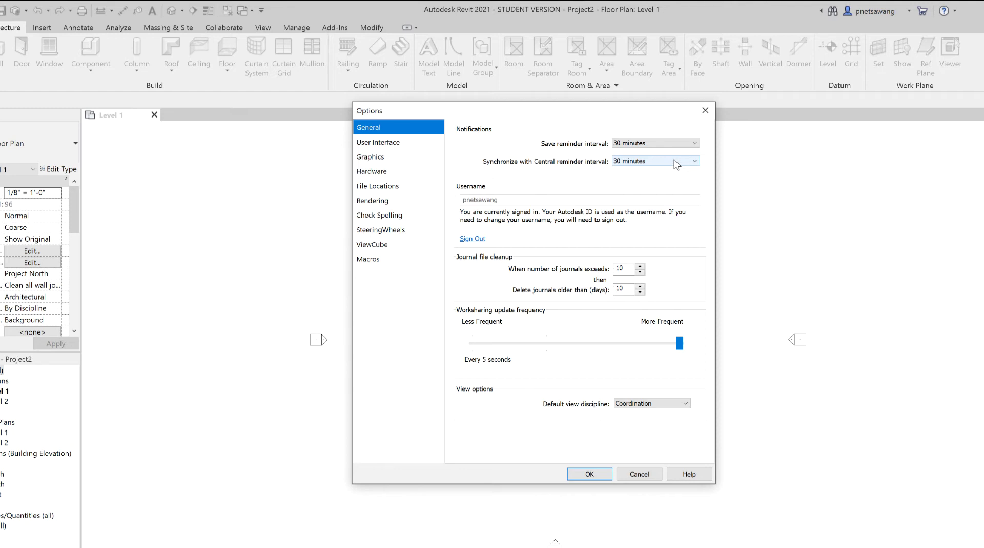
left_click(682, 408)
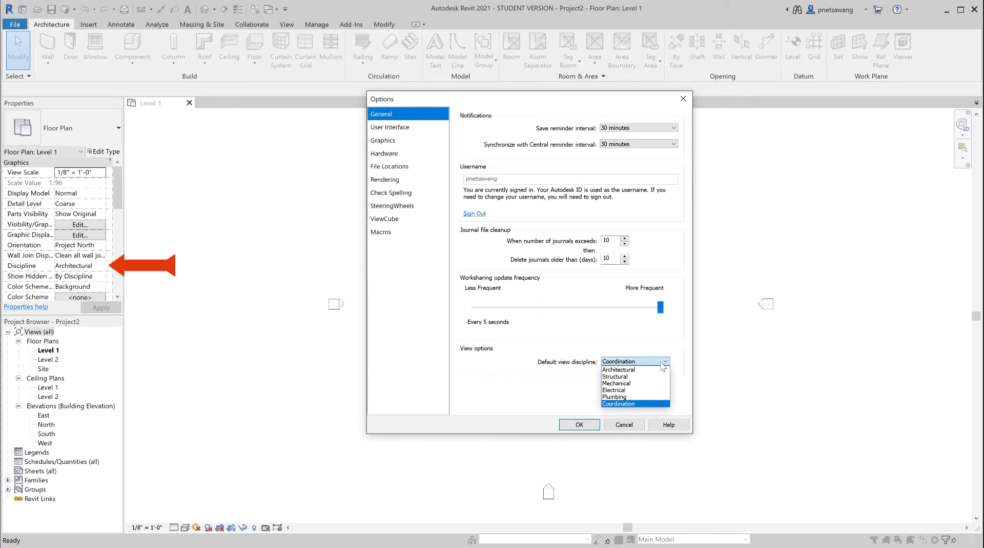
left_click(661, 363)
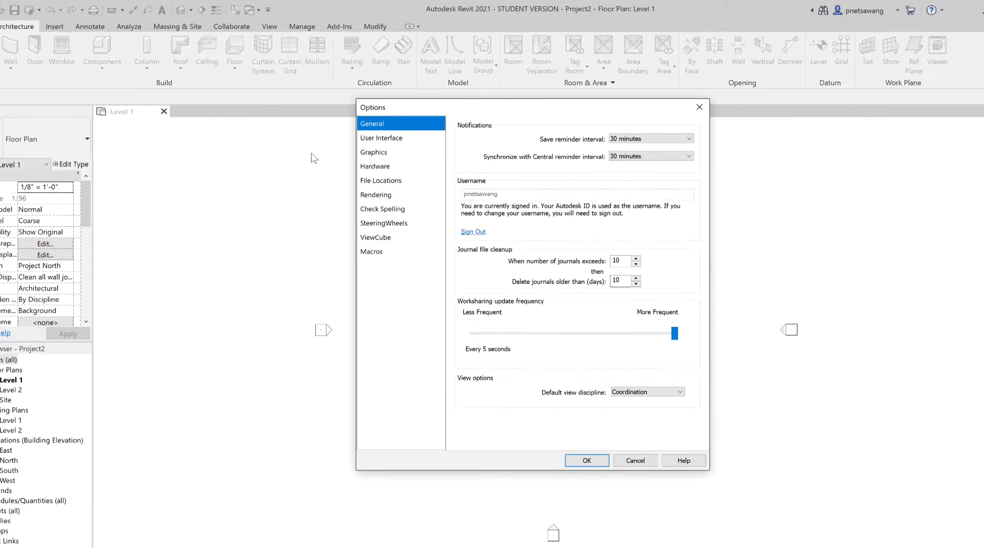
Review the keyboard shortcuts and double-click settings in the user interface options without changing them, and close the options.
left_click(373, 139)
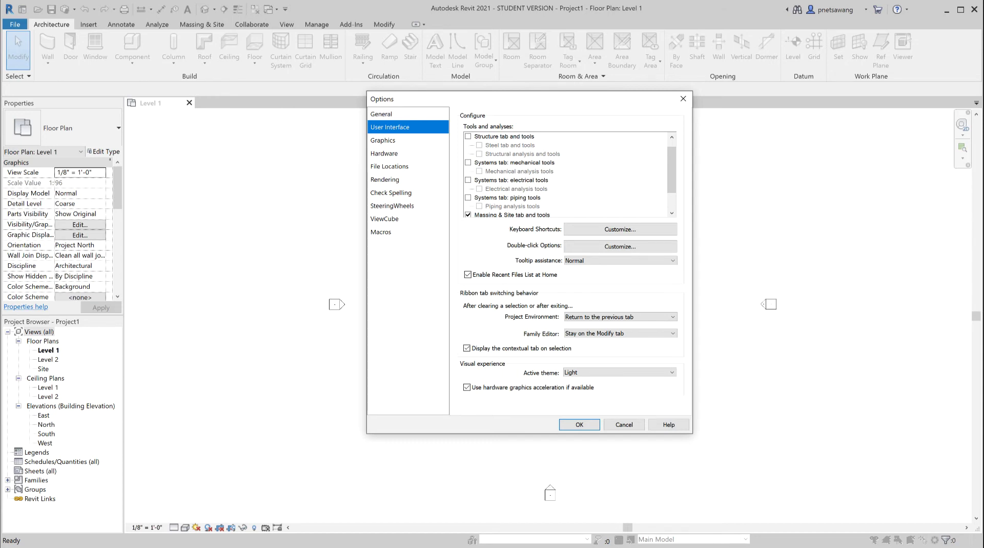
left_click(600, 230)
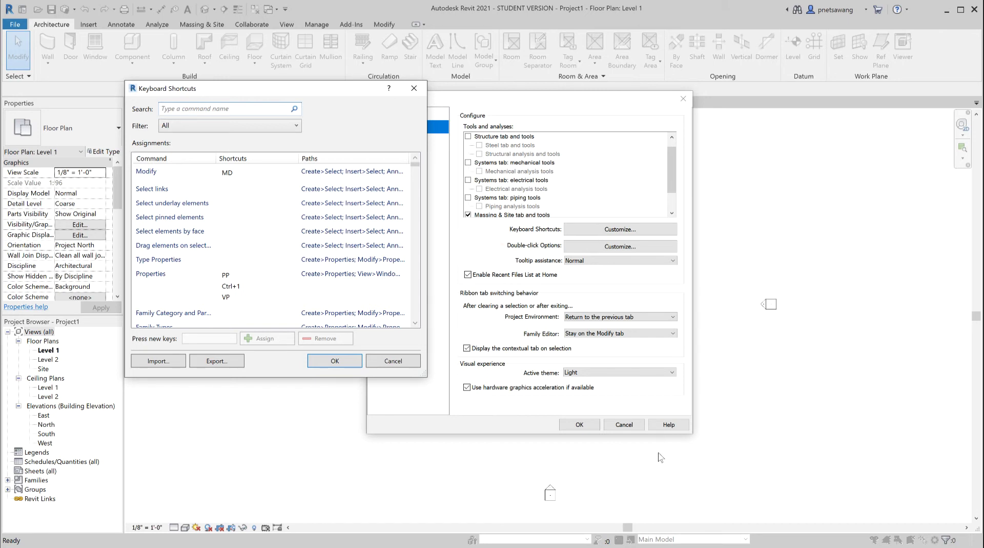
left_click(393, 362)
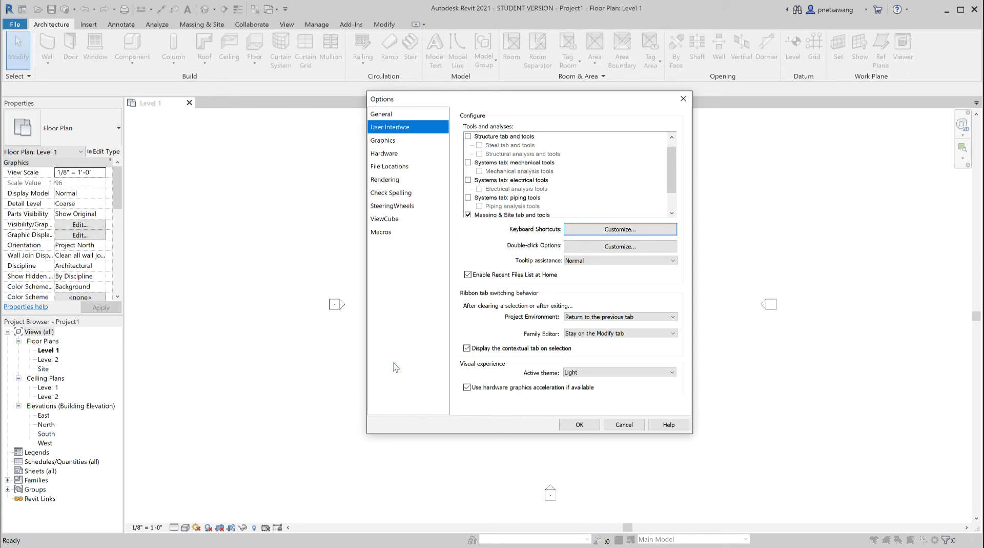
left_click(648, 247)
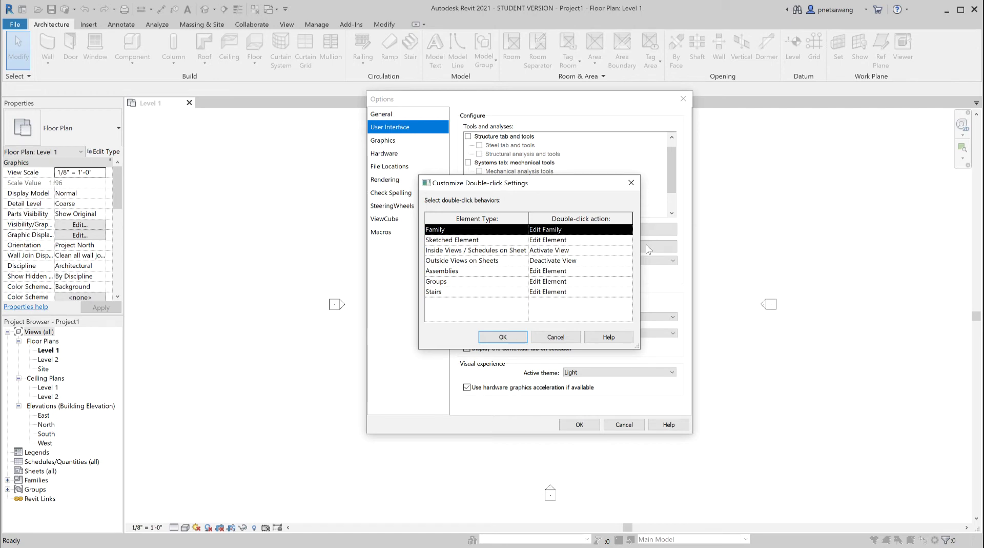
left_click(564, 337)
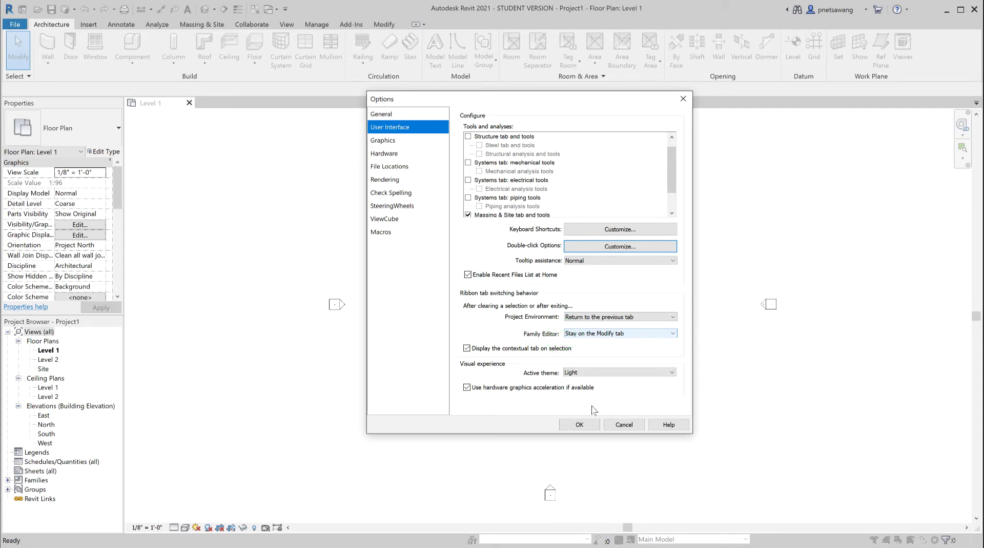
left_click(587, 424)
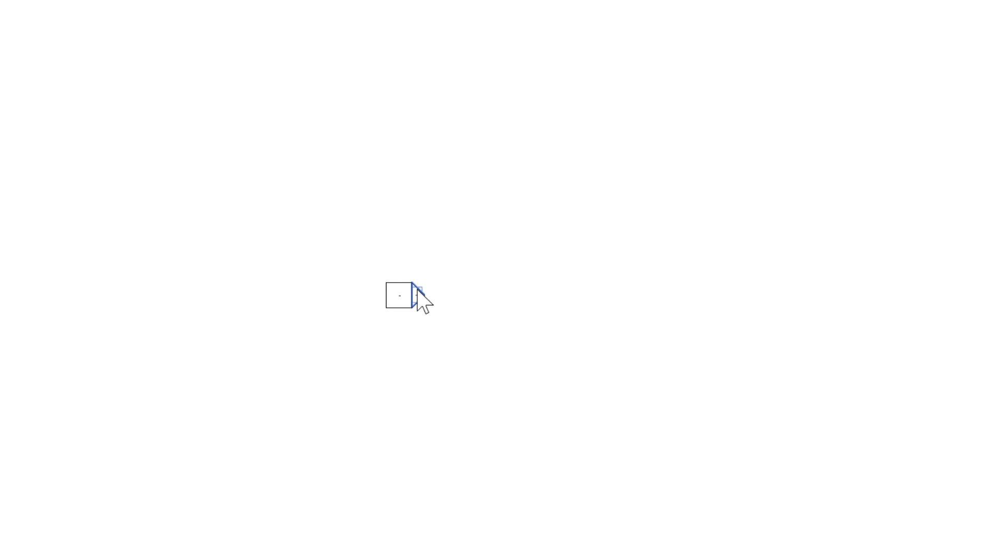
Reopen the user interface options and set the tooltip assistance to Normal.
left_click(12, 24)
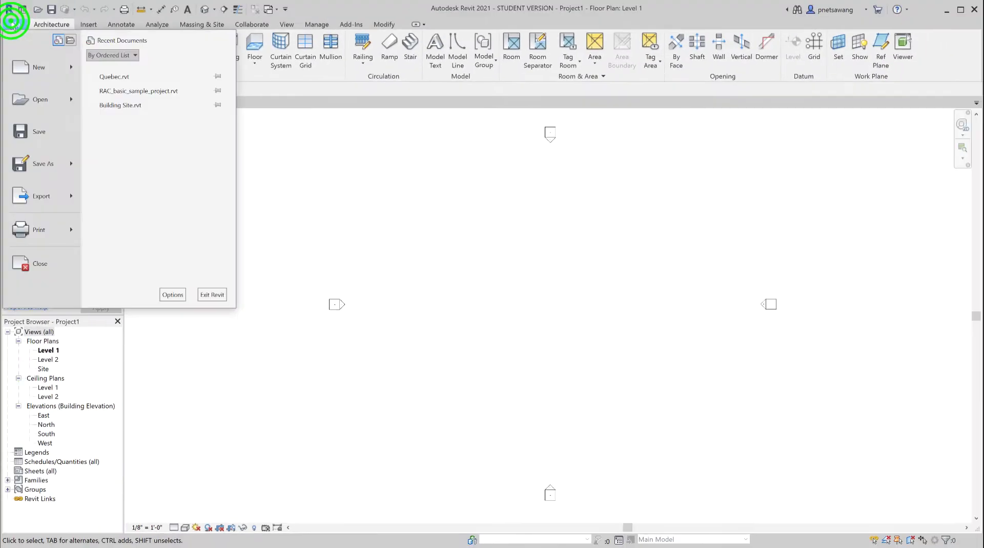
left_click(164, 296)
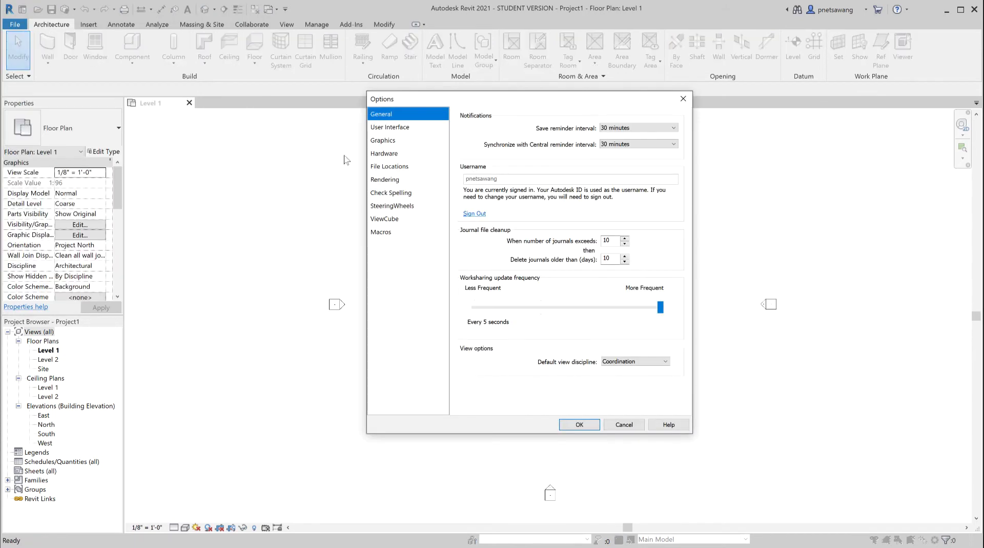
left_click(379, 128)
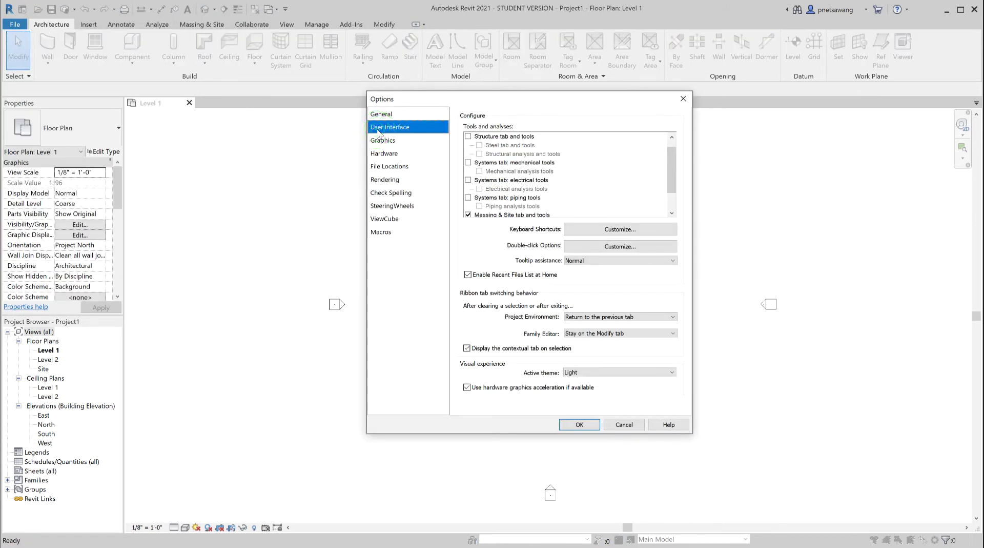
left_click(594, 262)
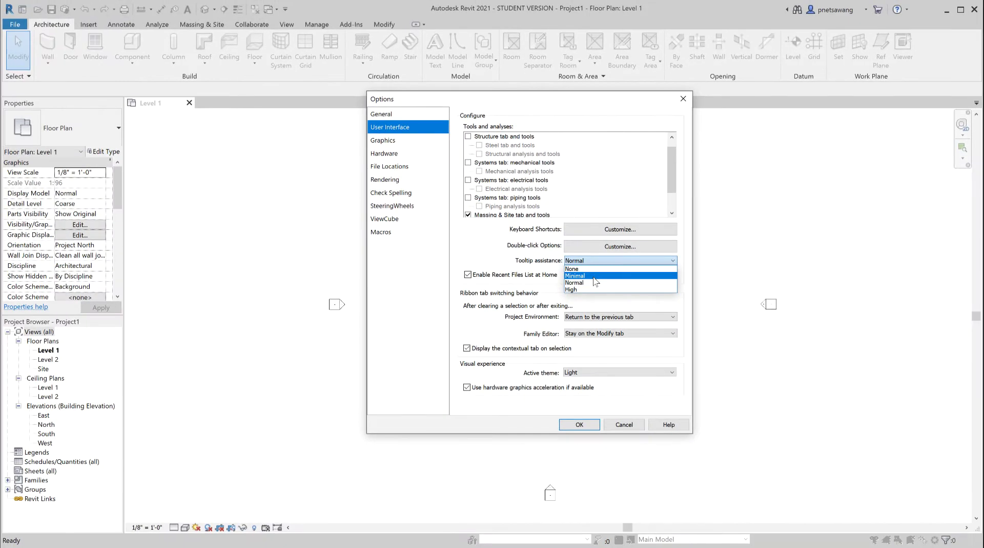
left_click(594, 283)
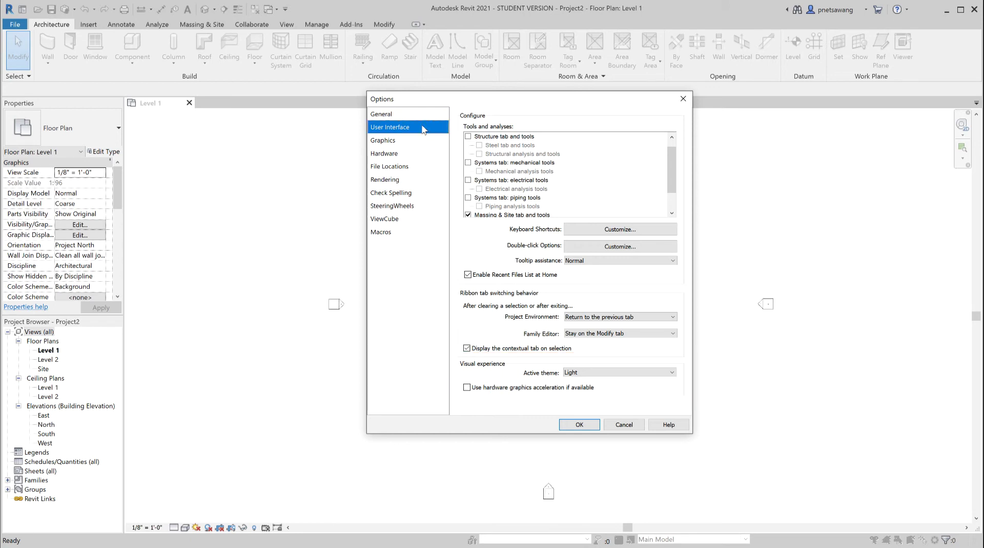
Switch the active theme to Dark in the user interface options.
left_click(634, 378)
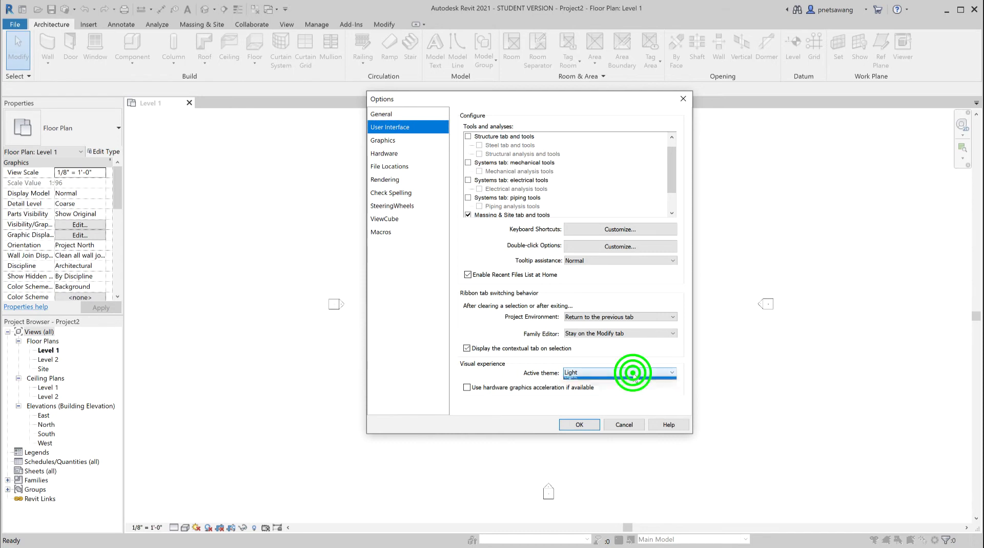
left_click(628, 384)
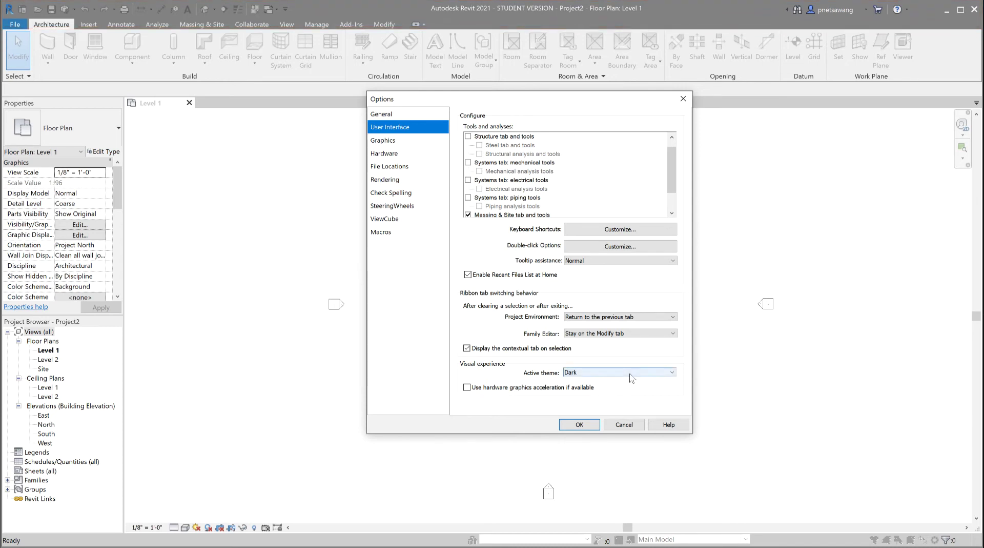
Set the active theme to Light and enable hardware graphics acceleration.
left_click(630, 378)
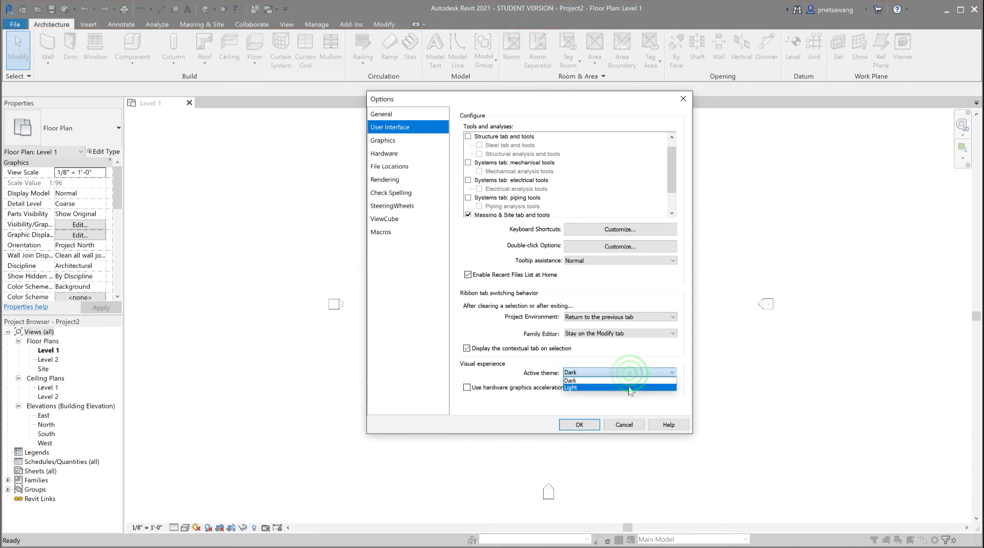
left_click(630, 389)
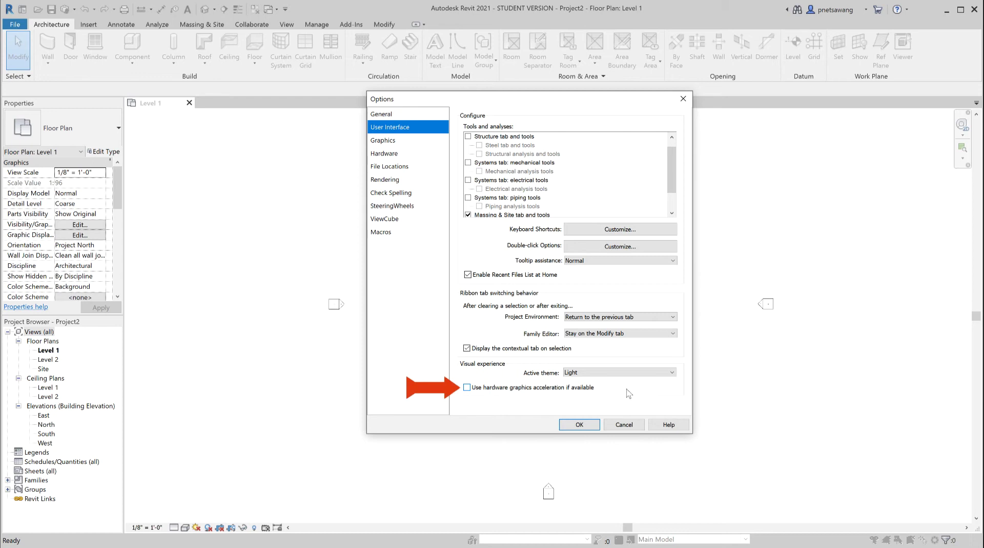
left_click(467, 387)
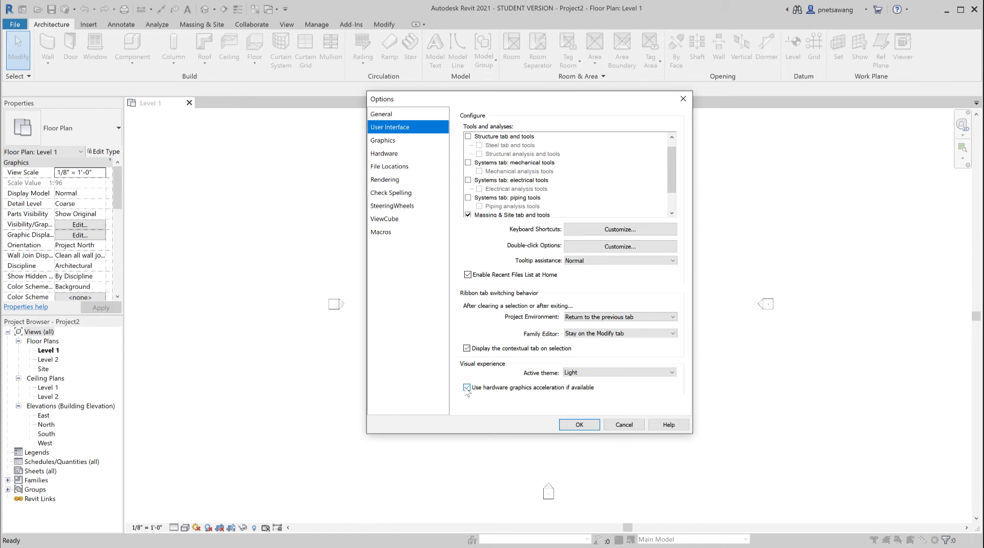
Set the drawing area's background colour to Black in the graphics options and apply the changes.
left_click(380, 141)
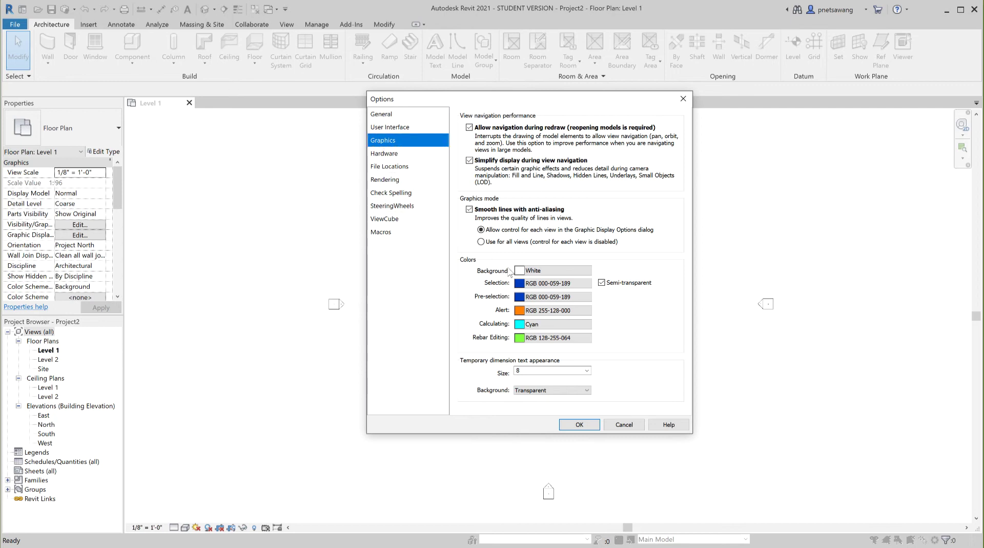
left_click(528, 270)
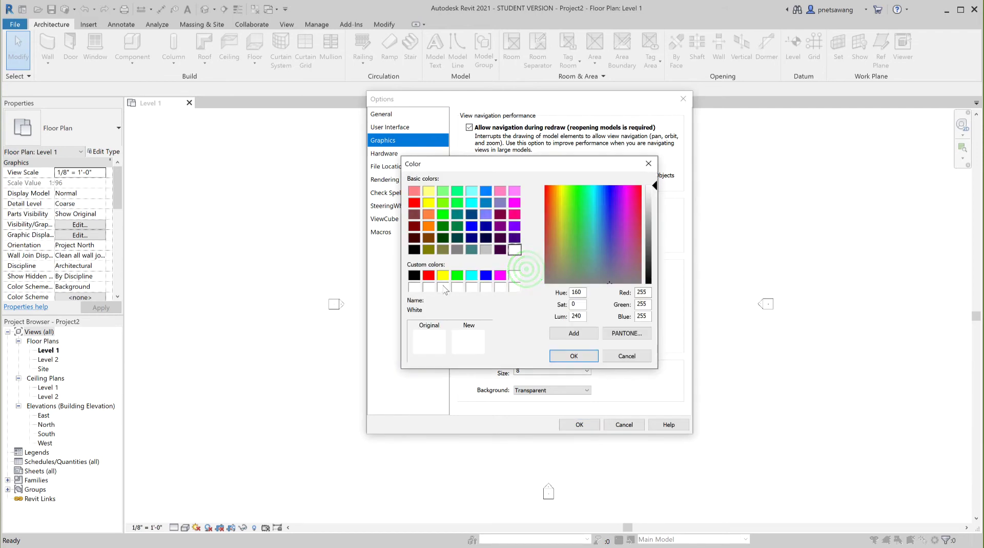
left_click(414, 276)
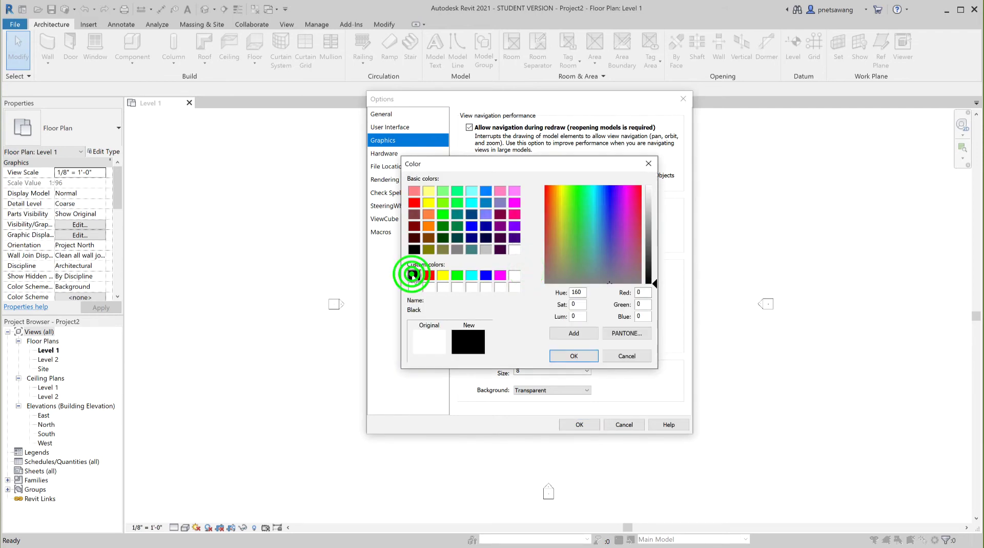
left_click(577, 357)
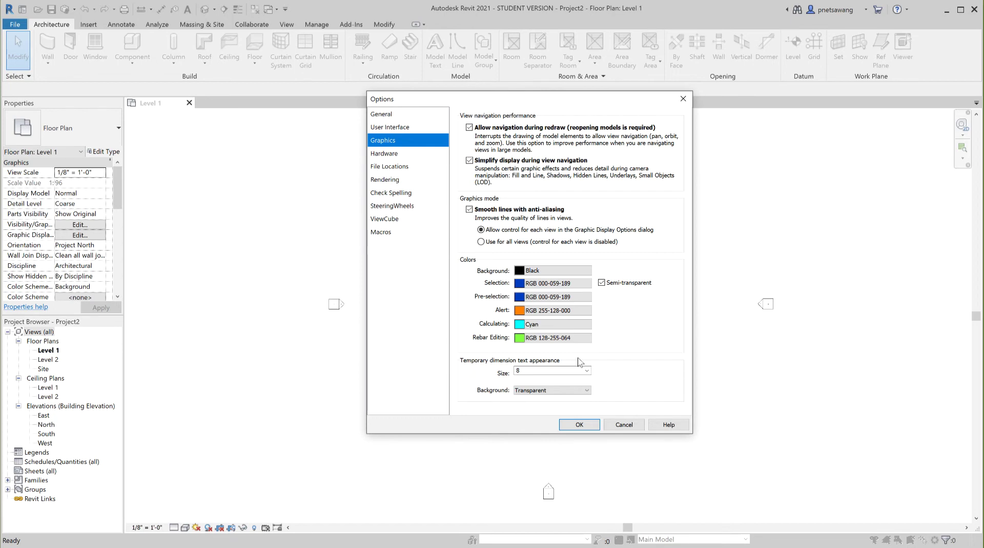
left_click(578, 425)
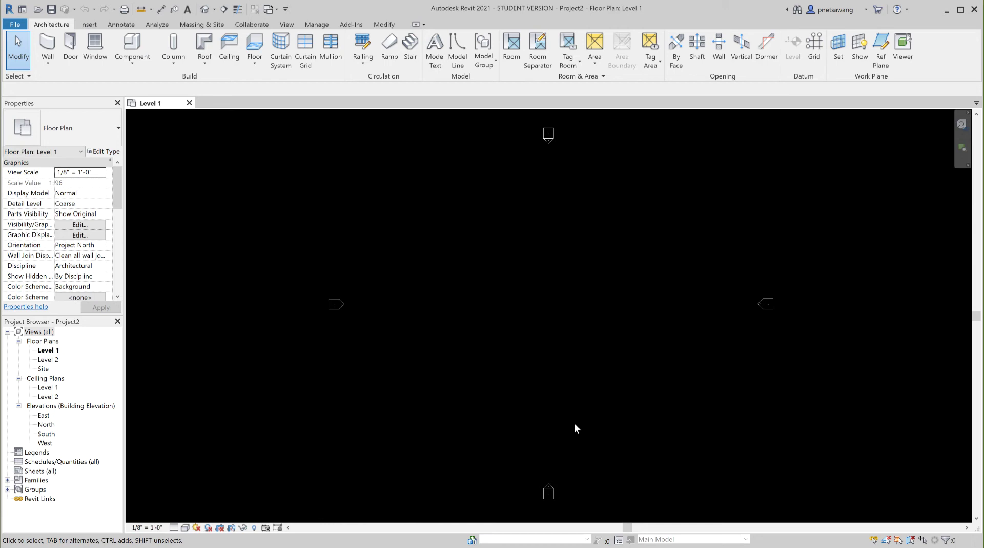
Set the drawing area's background colour to White in the graphics options and apply the changes.
left_click(15, 24)
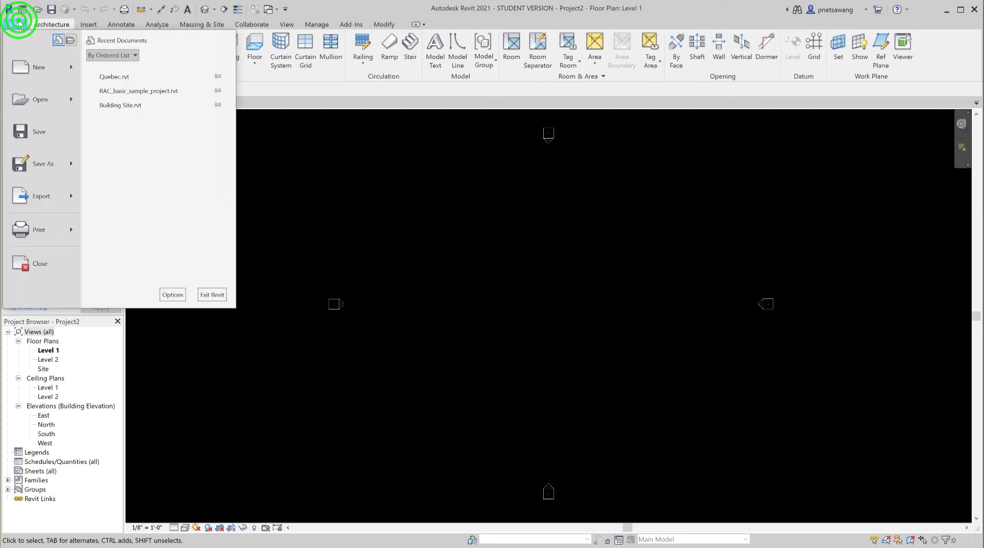
left_click(169, 294)
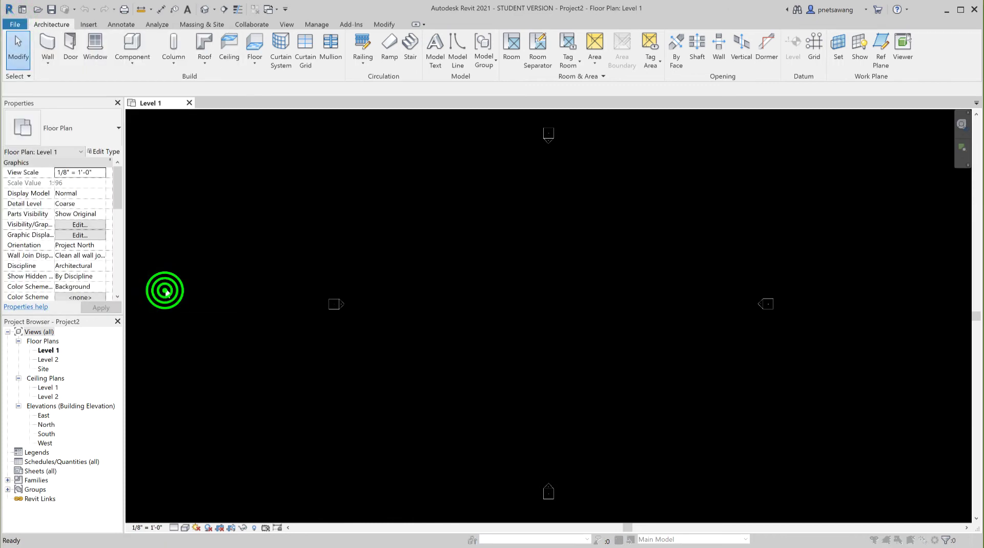
left_click(383, 141)
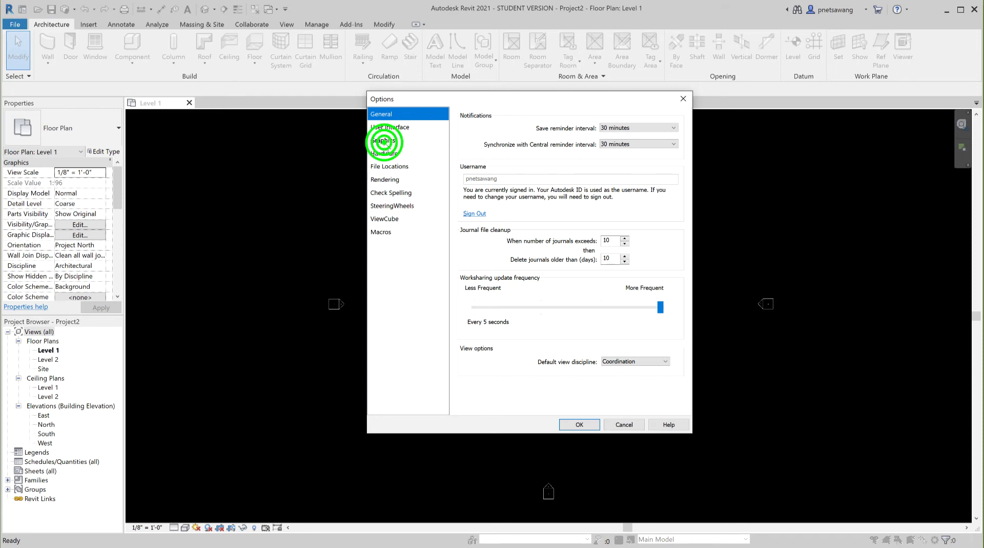
left_click(554, 270)
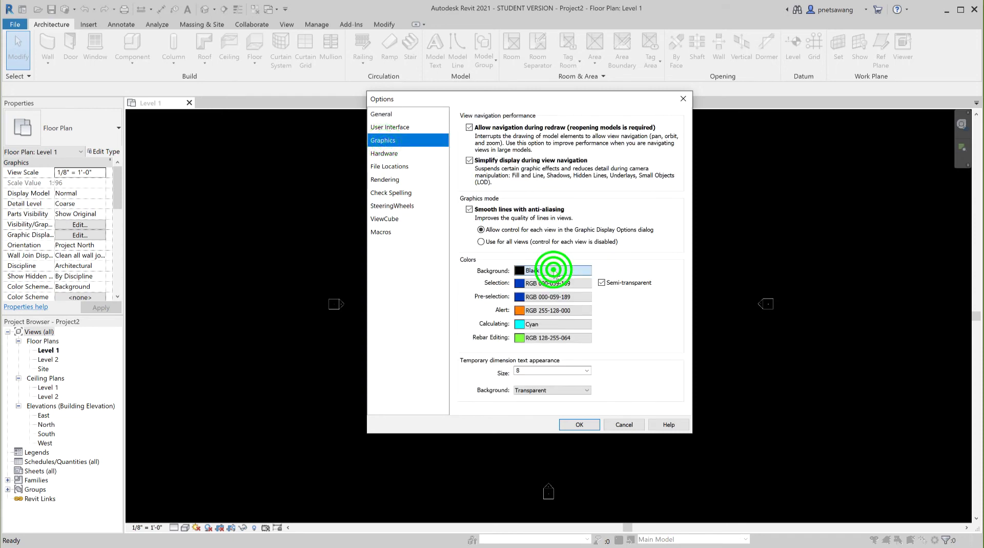
left_click(514, 249)
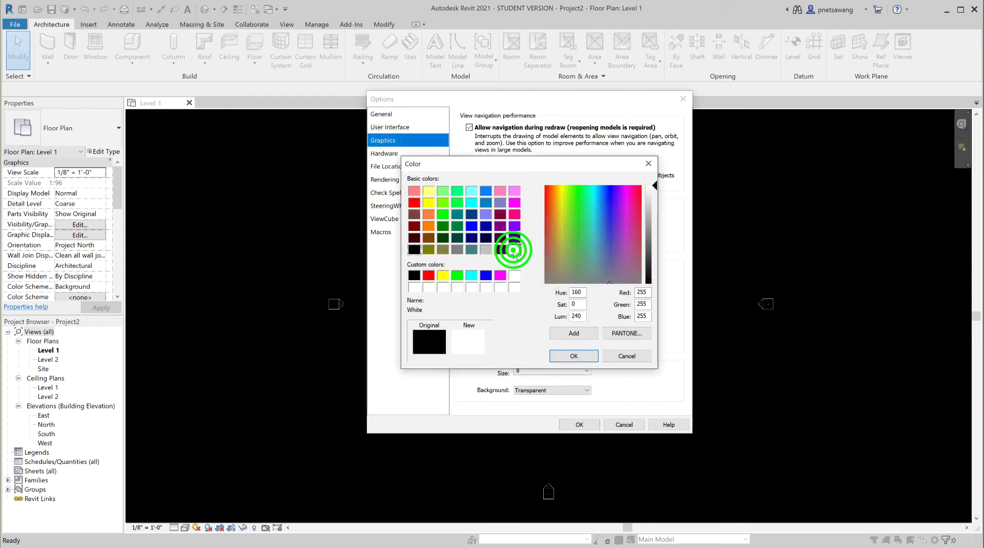
left_click(573, 355)
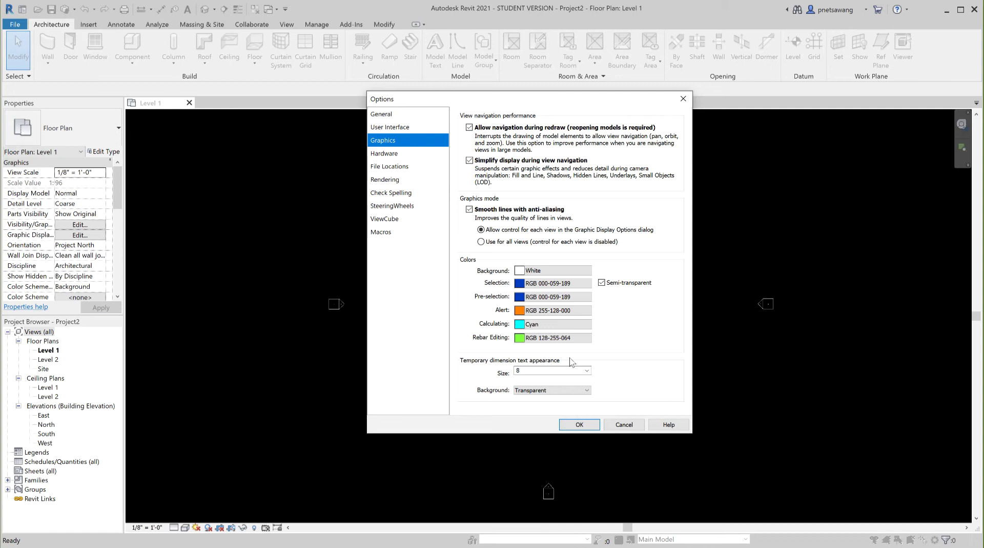
left_click(573, 392)
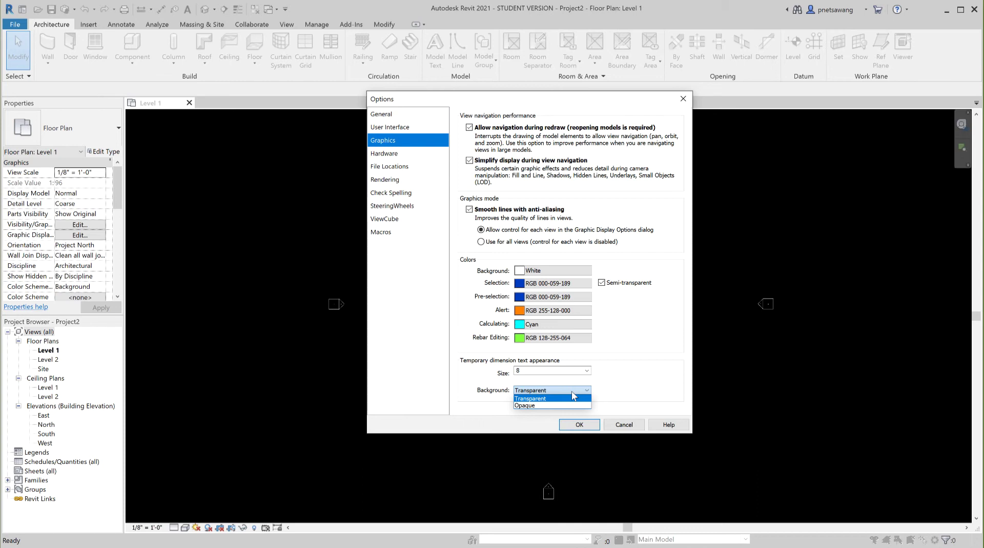
left_click(575, 425)
left_click(575, 425)
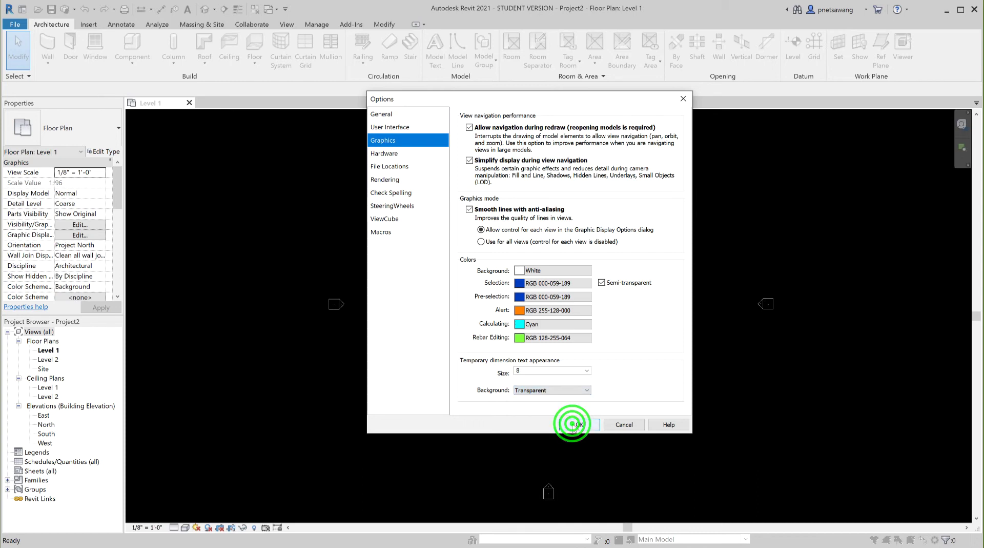
left_click(575, 425)
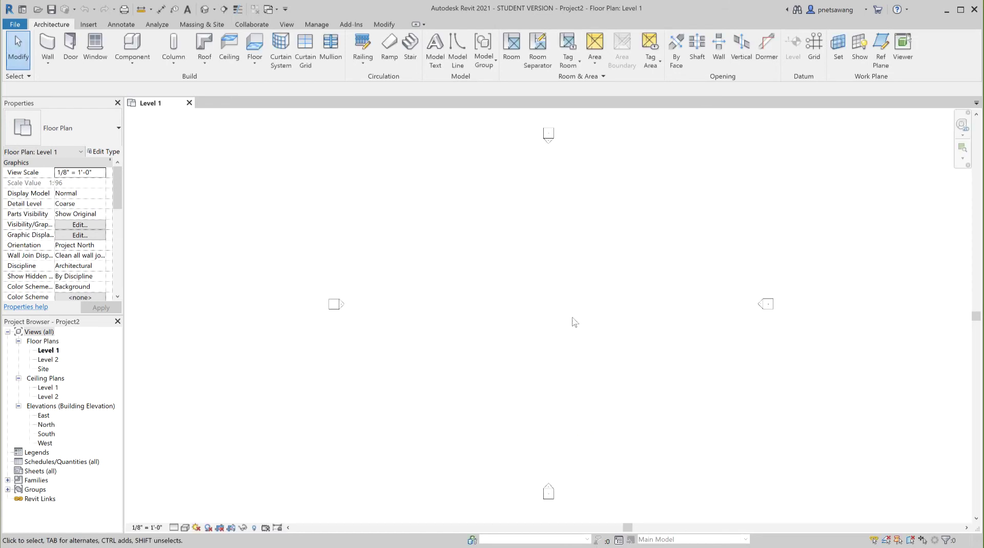
Reopen the program options and review the hardware setup.
left_click(15, 25)
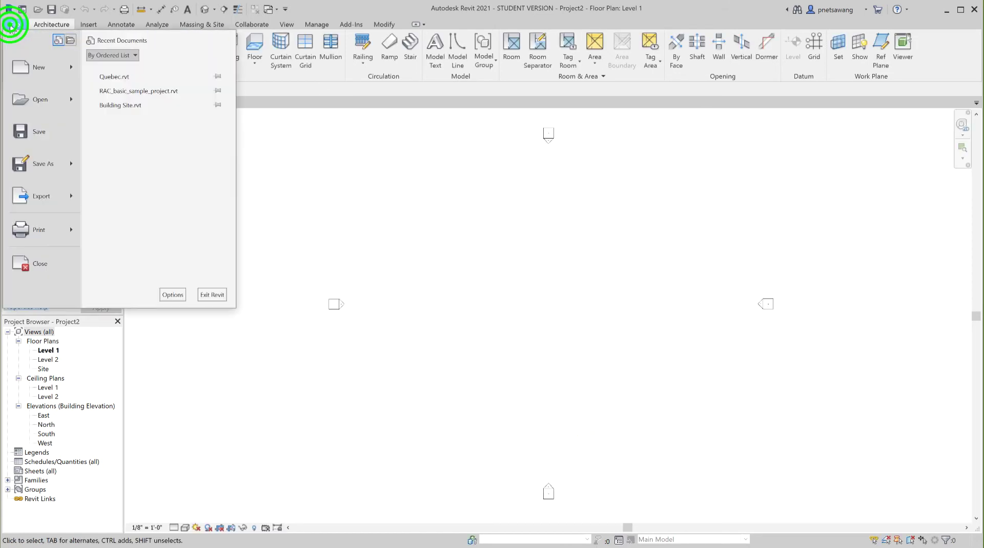
left_click(172, 294)
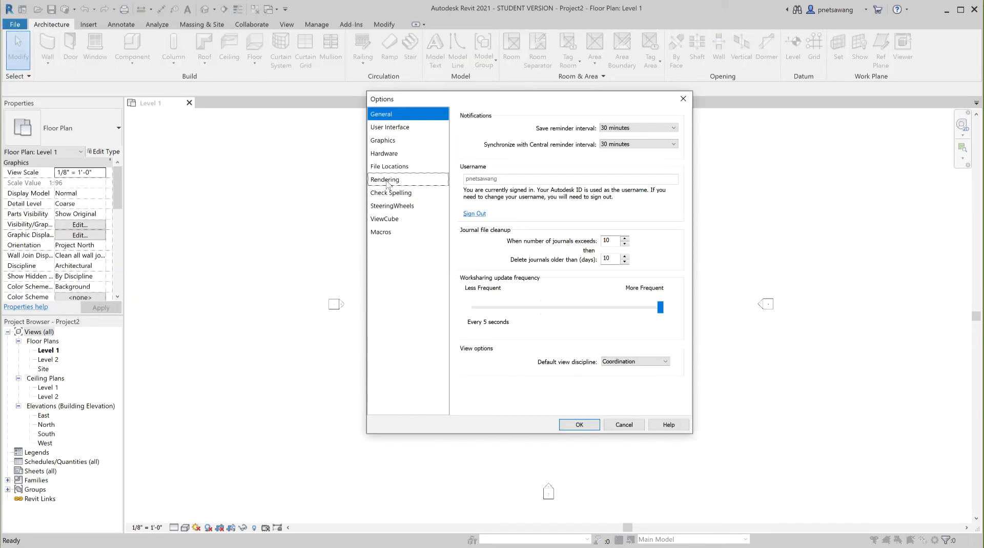
left_click(388, 154)
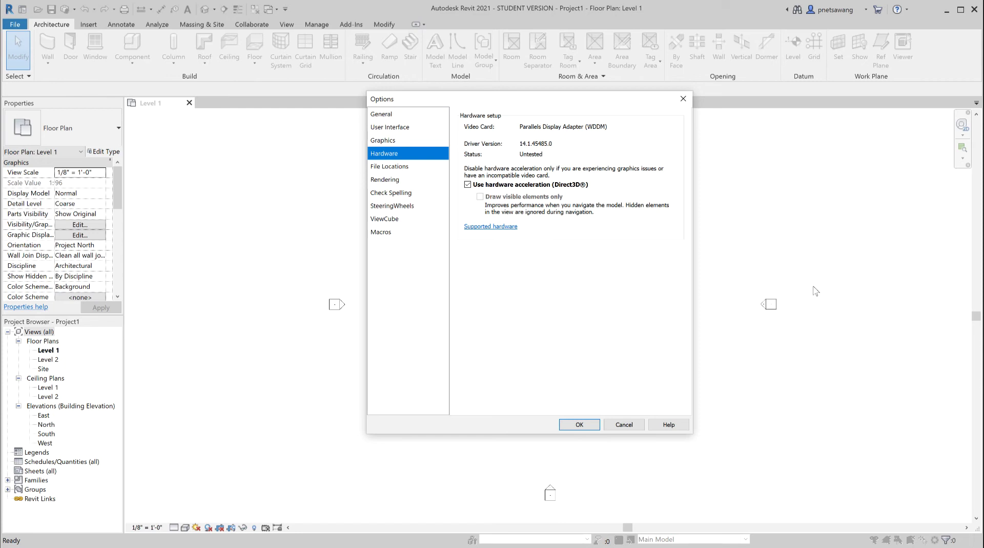
Move the Imperial-Architectural template to the top of the project templates list in the file locations options.
left_click(380, 165)
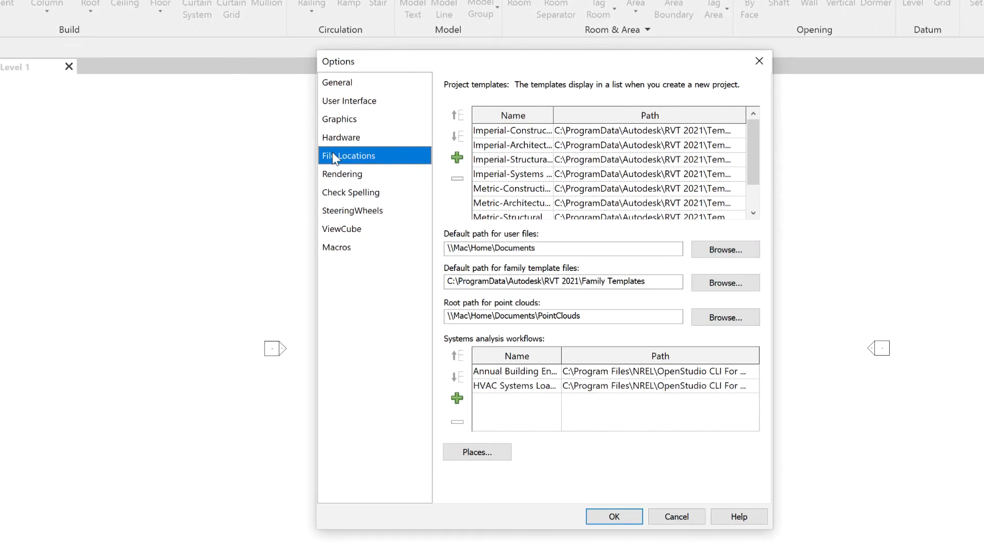
left_click(526, 148)
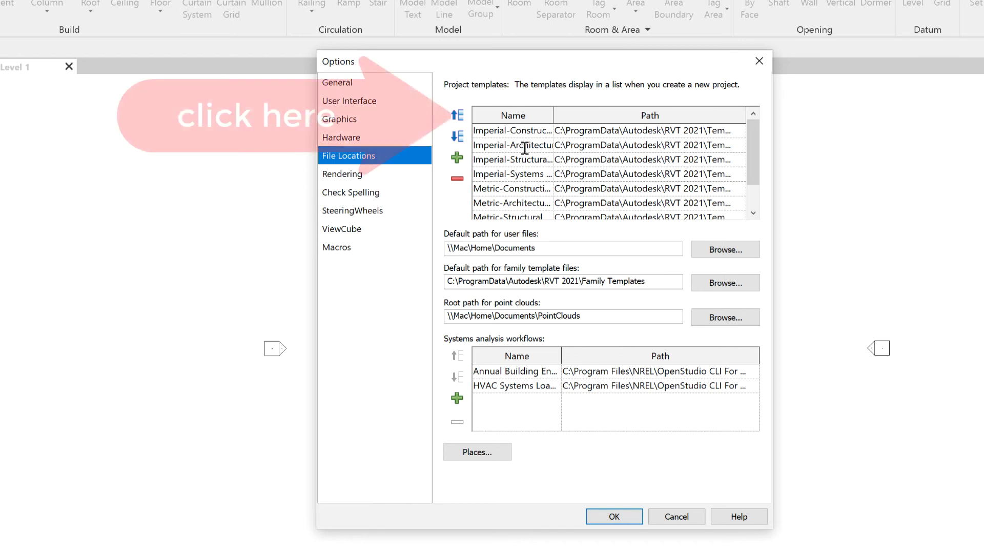
left_click(458, 117)
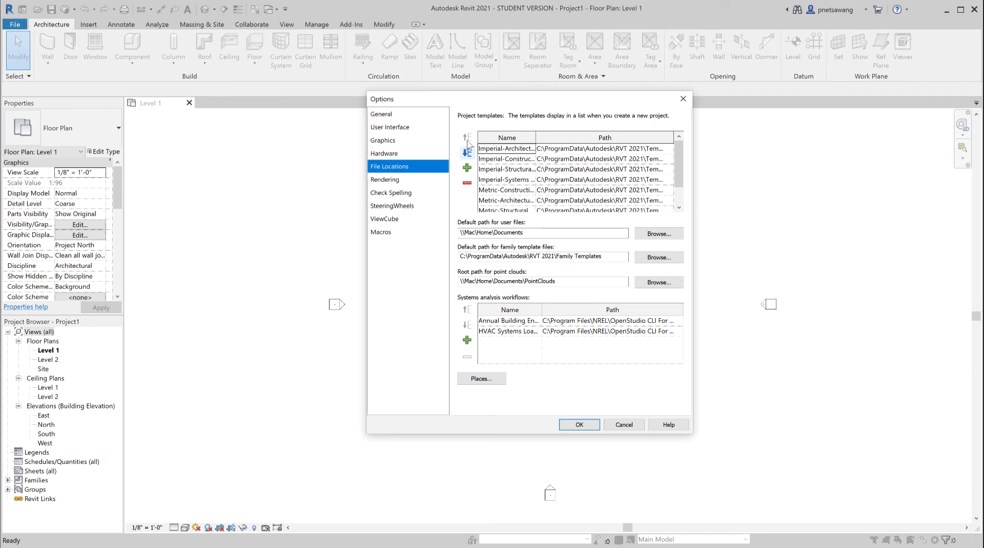
Review the rendering, spell check, SteeringWheels and ViewCube options, and apply the options changes.
left_click(385, 179)
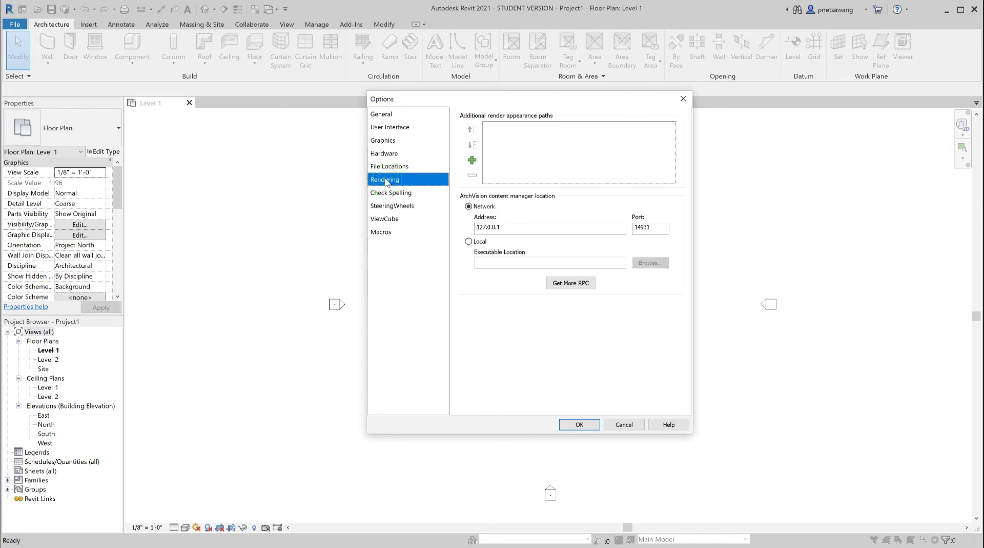
left_click(387, 169)
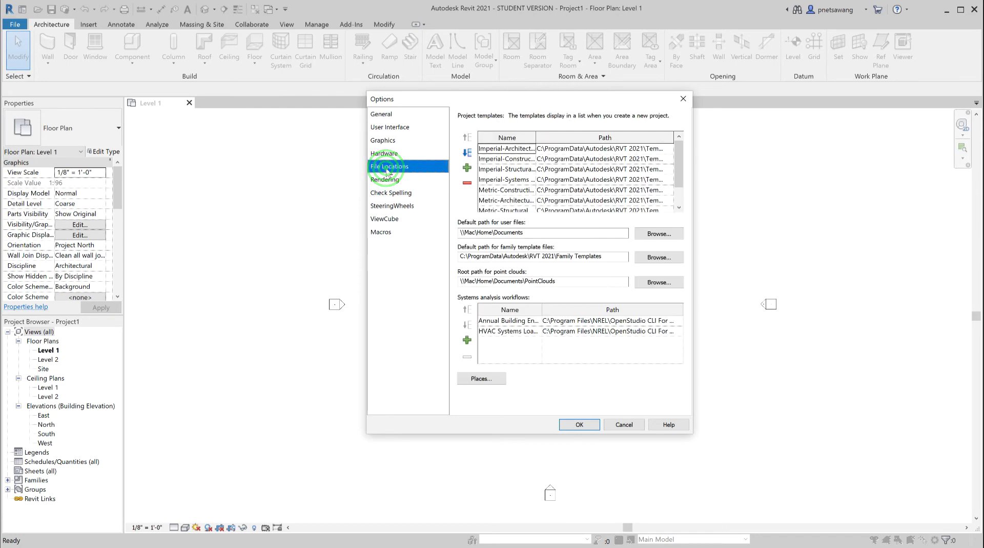
left_click(388, 193)
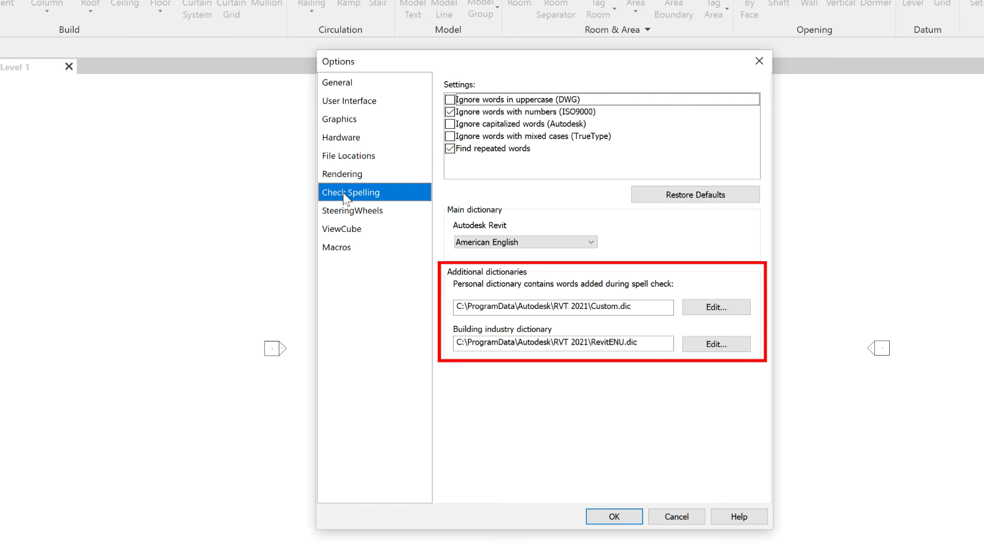
left_click(347, 212)
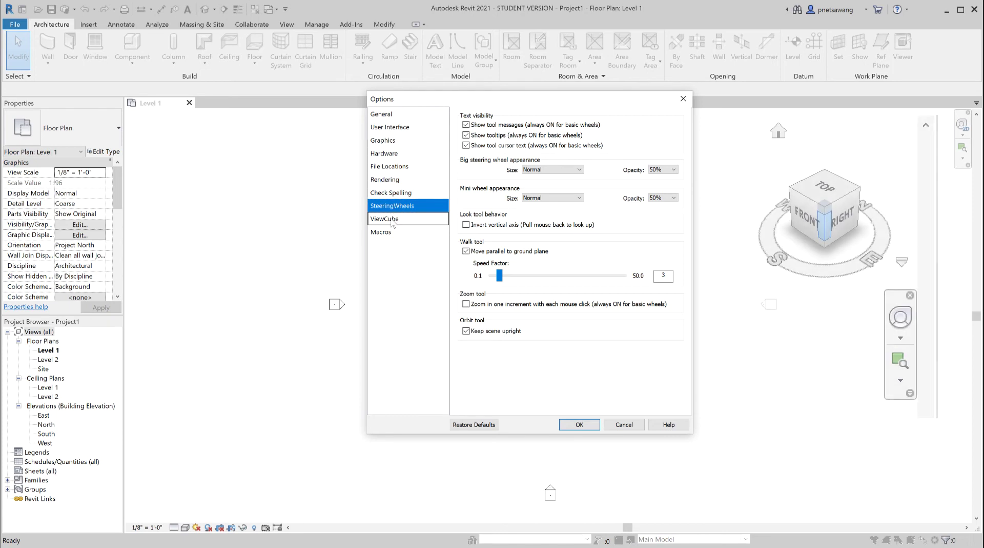
left_click(391, 219)
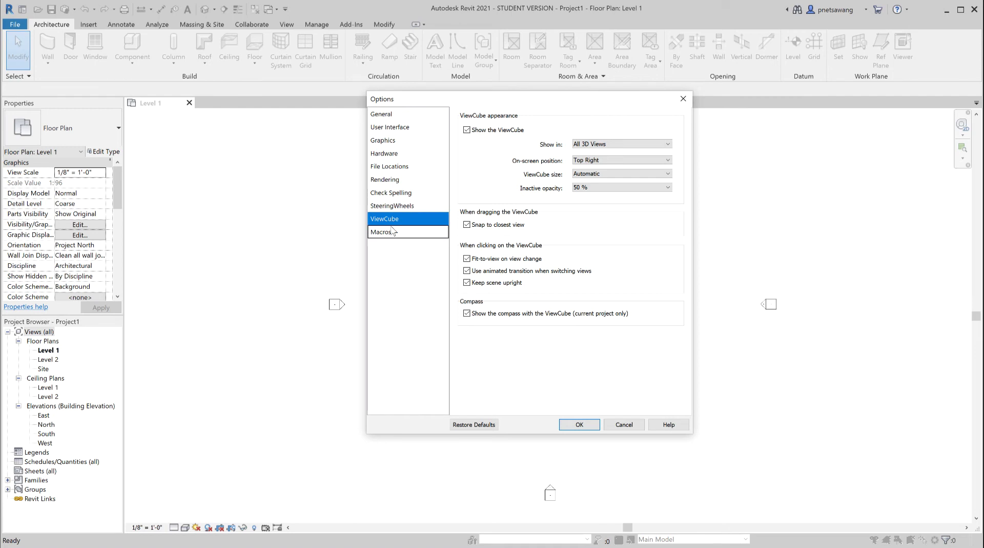
left_click(578, 425)
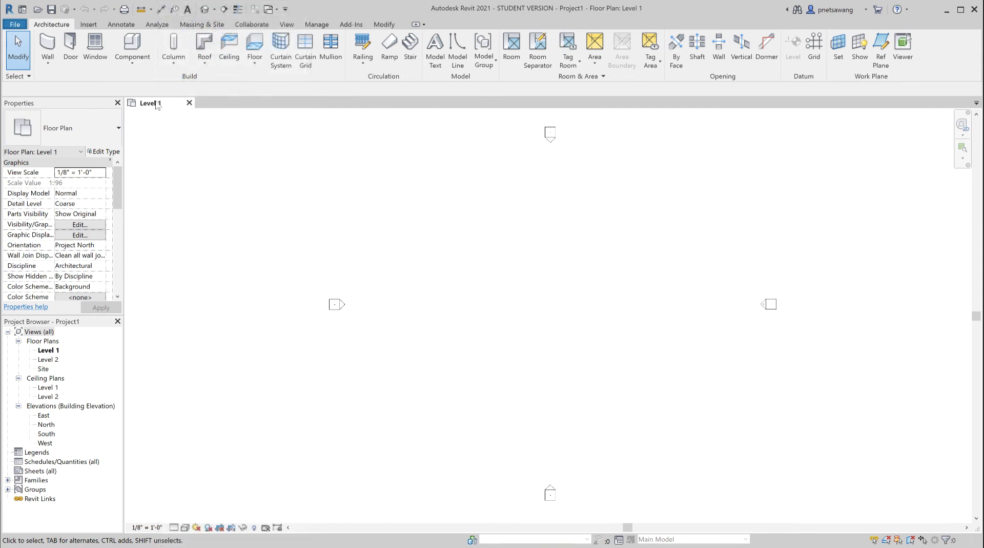
Create a new project from the Imperial-Construction Template.
left_click(16, 25)
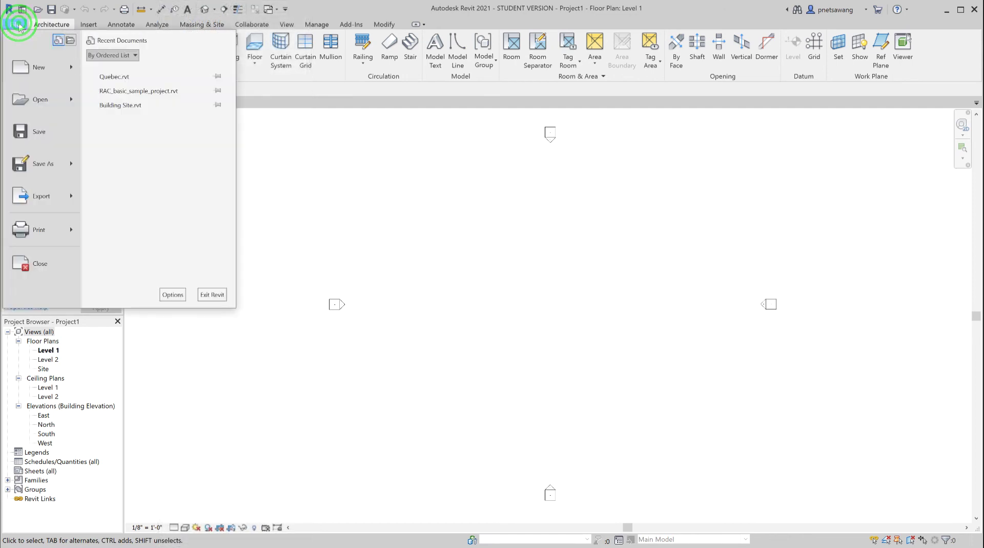
mouse_move(24, 67)
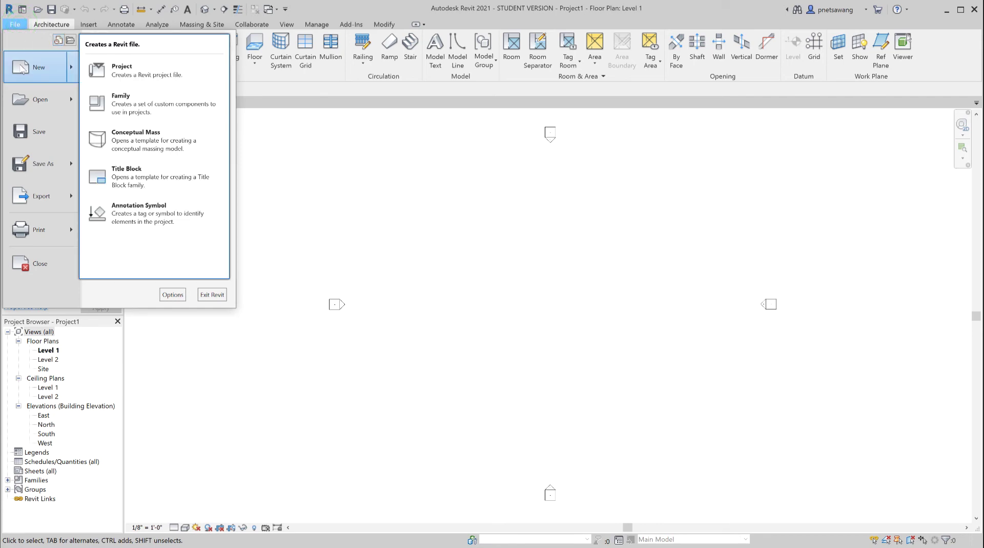
left_click(116, 71)
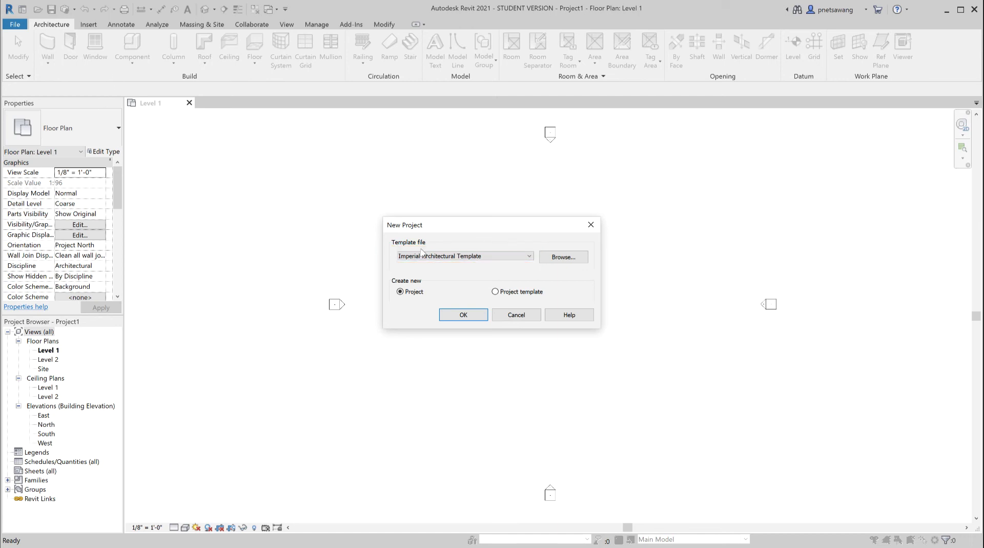
left_click(444, 254)
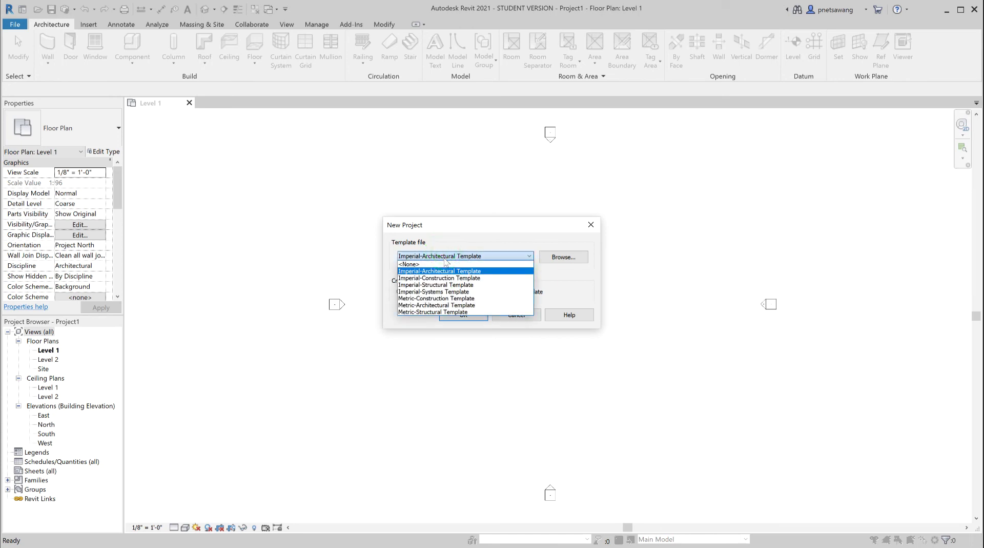
left_click(444, 277)
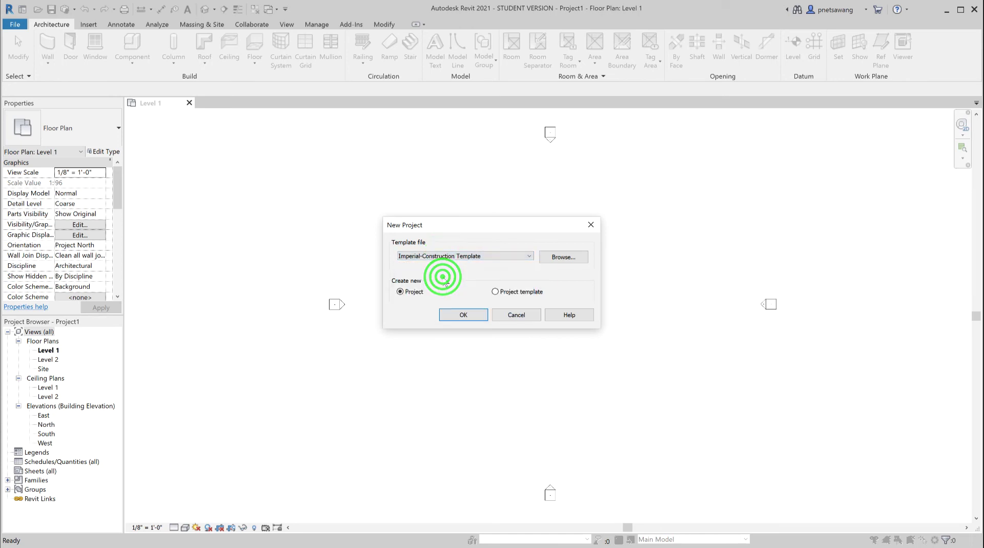
left_click(474, 317)
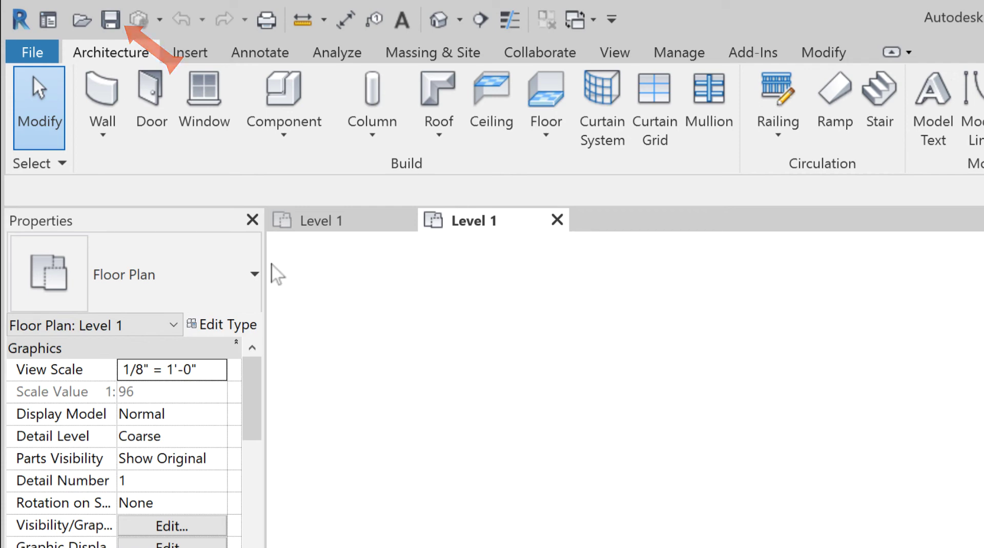
Start saving the new project and choose the "How to save" folder, inside Prepare and YouTube, as its location.
left_click(34, 47)
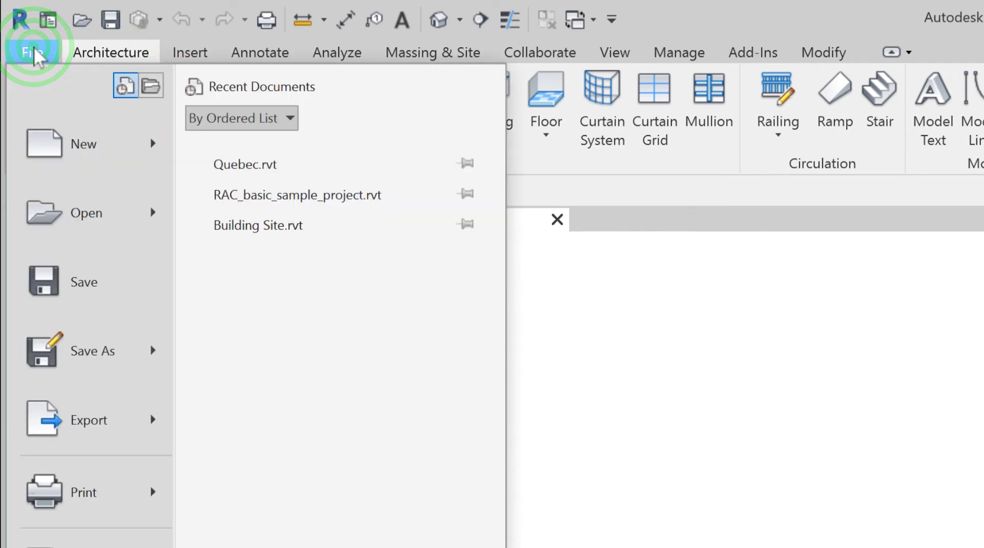
left_click(49, 269)
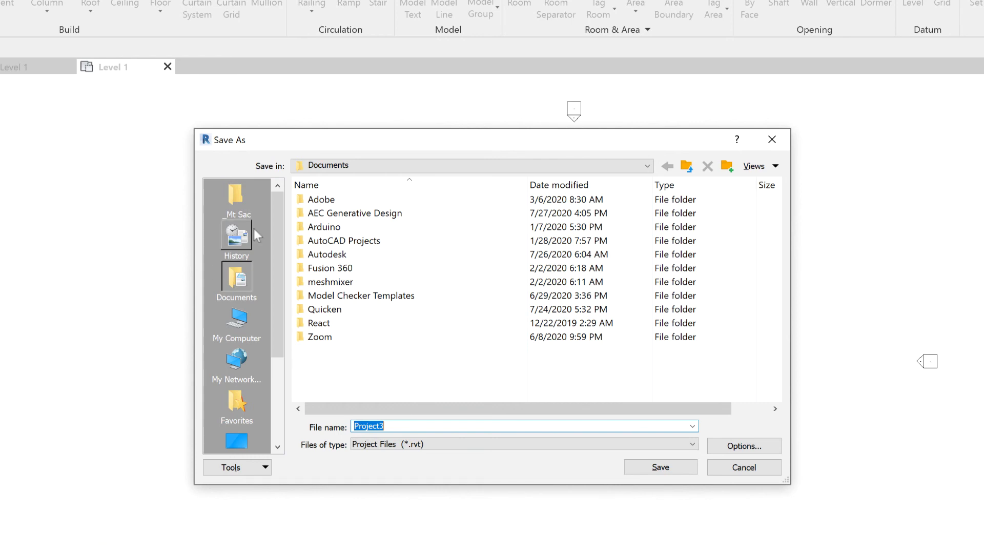
left_click(237, 201)
double_click(335, 215)
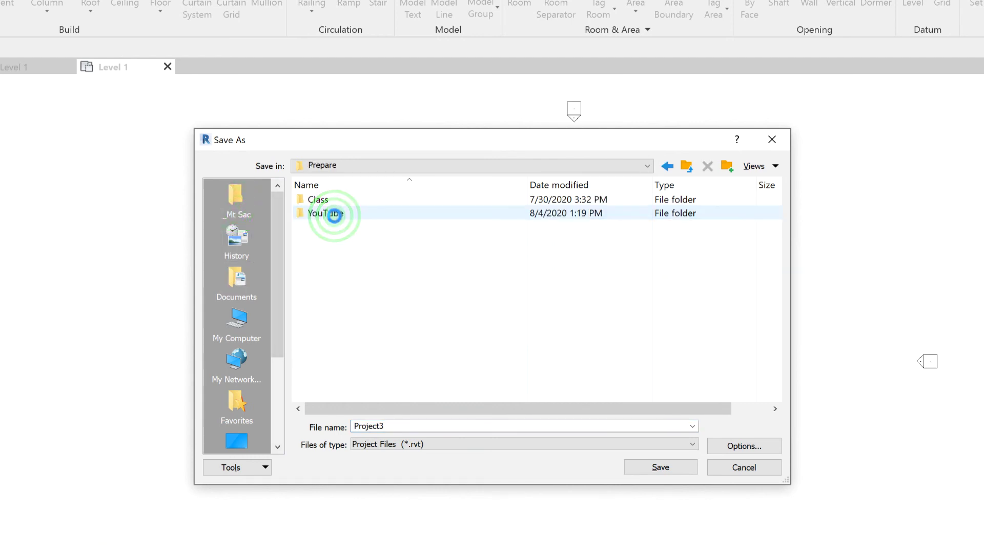
double_click(334, 214)
double_click(334, 215)
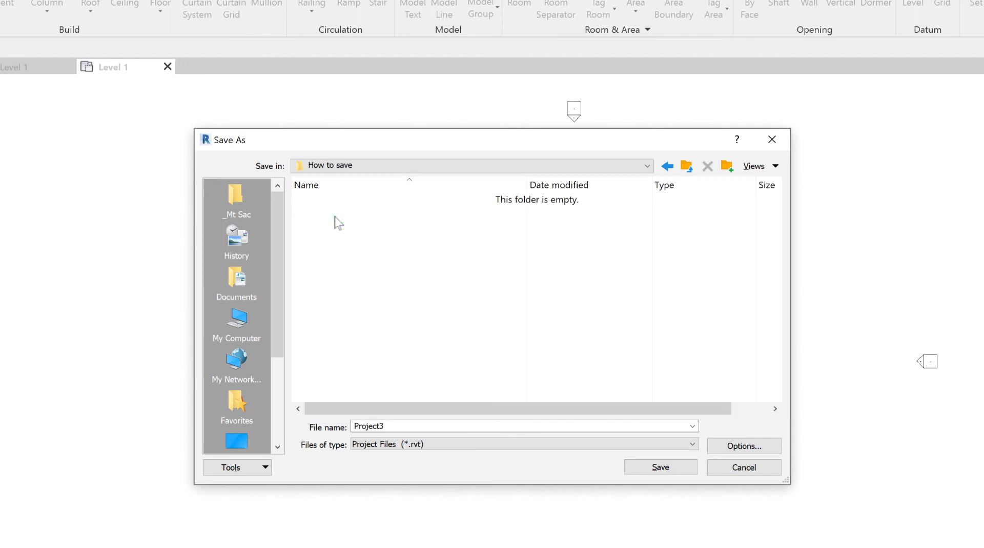
Name the project file "How to save" and set its maximum backups to 10 in the file save options.
double_click(380, 426)
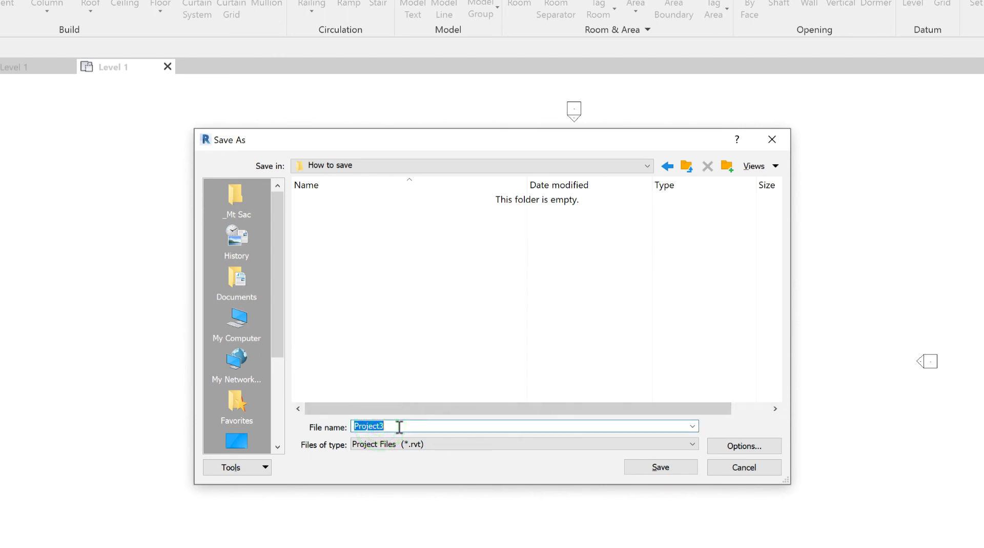
type("How to save")
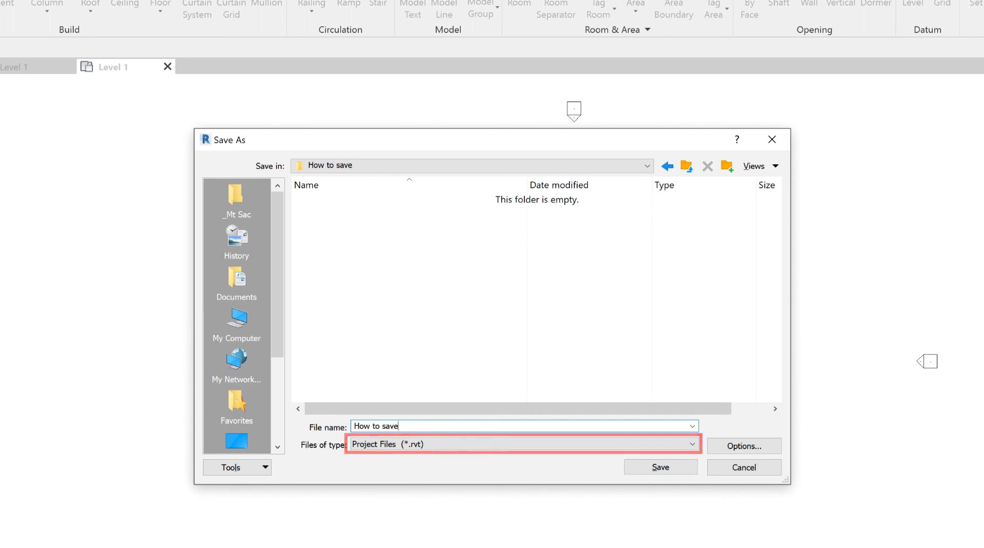
left_click(744, 445)
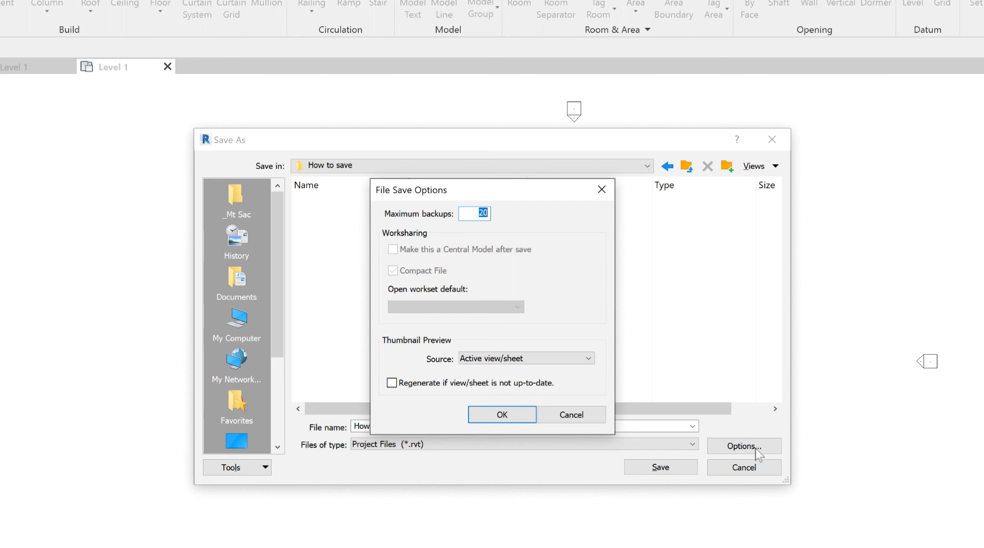
type("10")
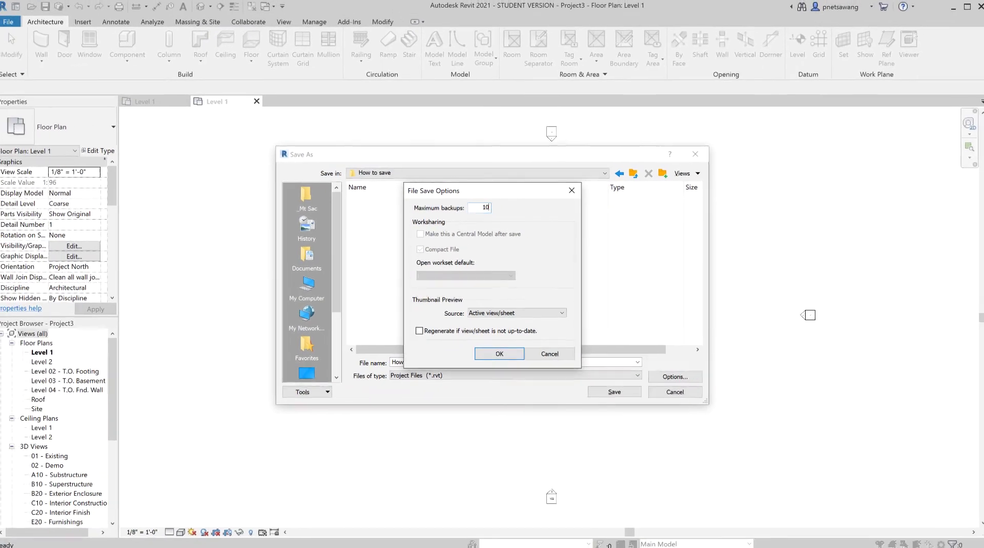
Keep Active view/sheet as the thumbnail preview source, accept the file save options, and save the project.
left_click(562, 312)
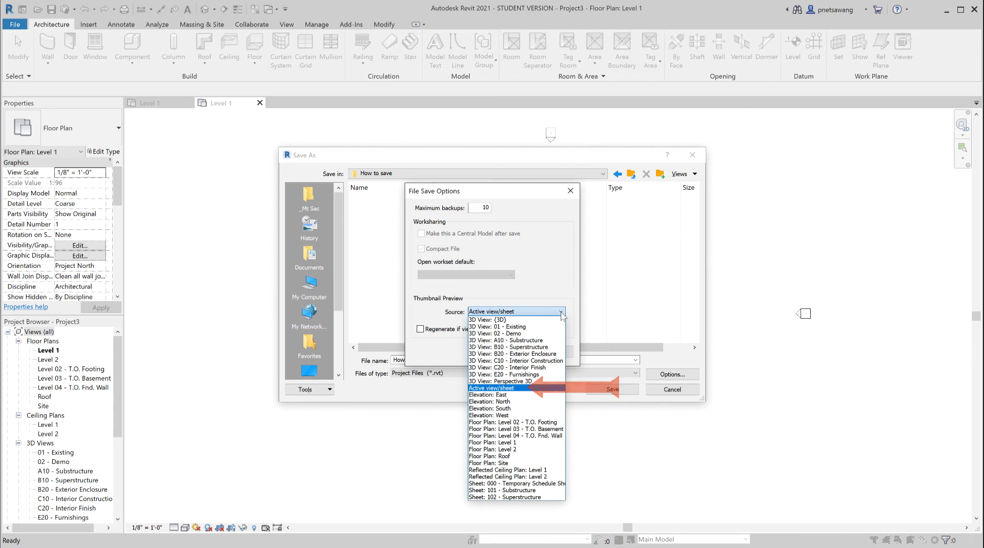
left_click(561, 297)
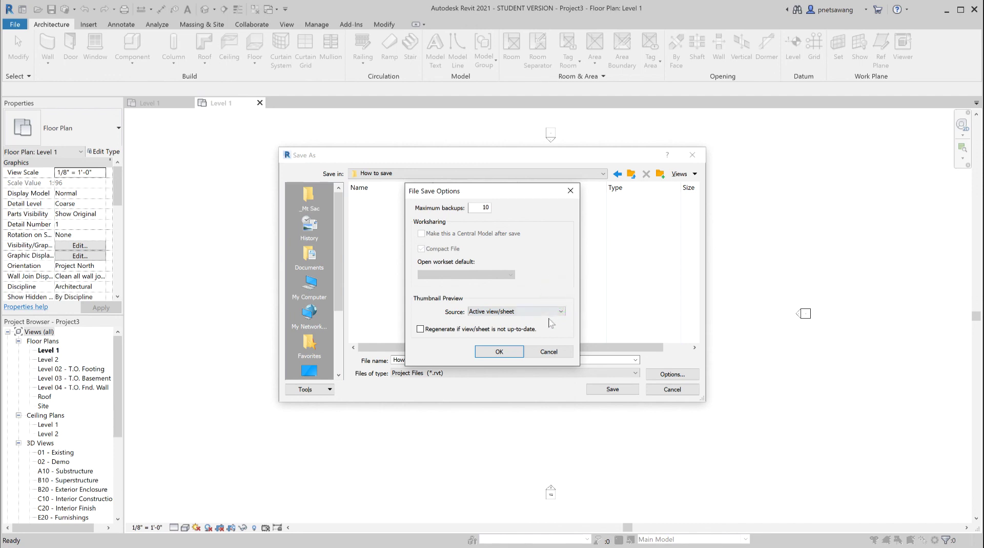
left_click(502, 350)
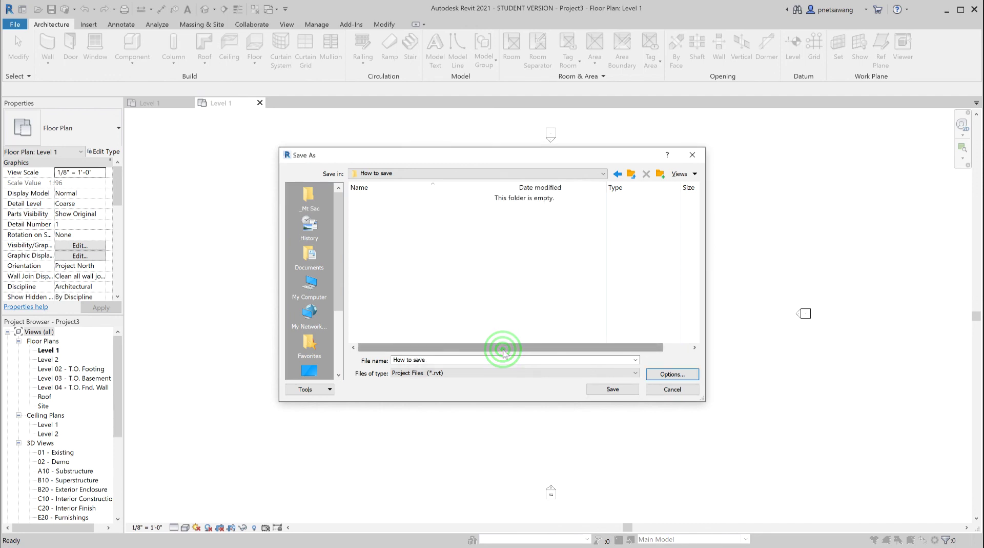
left_click(622, 391)
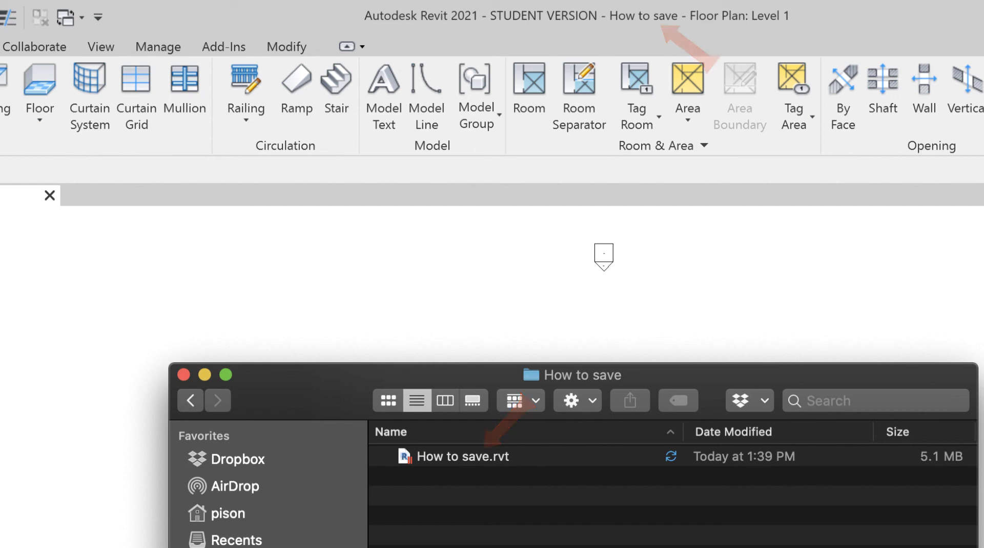
Return to Revit, save the project again, and bring up the "How to save" folder in Finder to check its backup files.
left_click(253, 187)
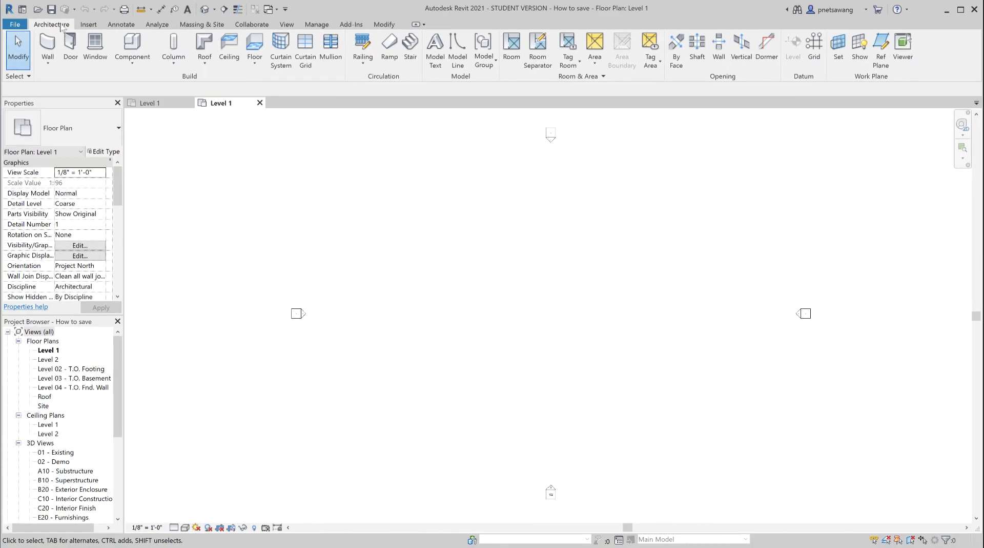
left_click(51, 9)
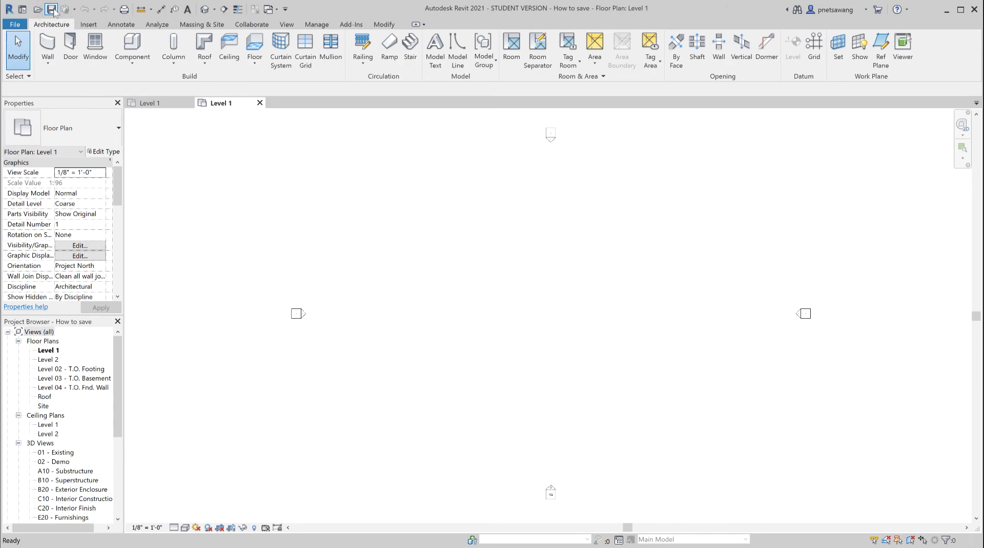
key("ctrl+Up")
left_click(841, 323)
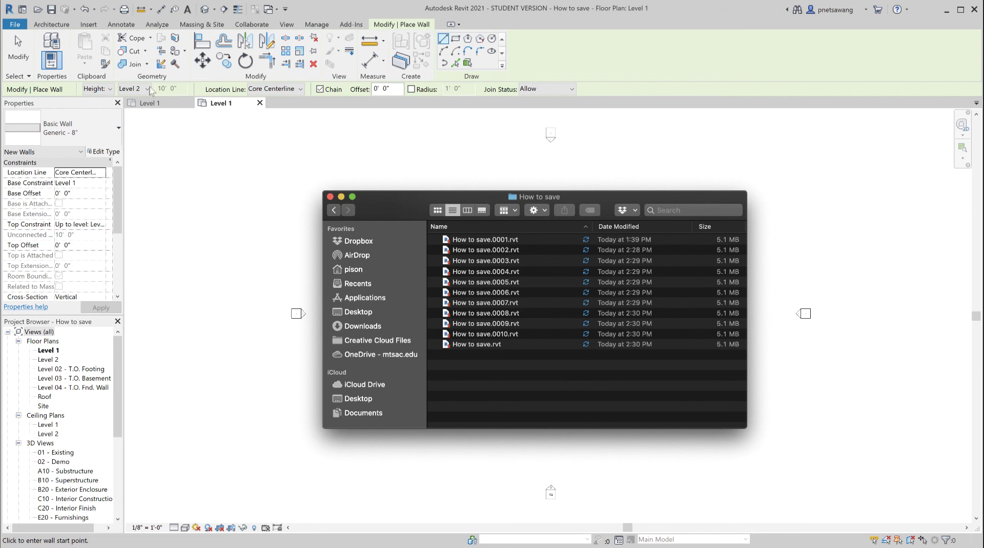
Save the project once more in Revit and recheck the Finder folder to see how the 10-backup limit affects the oldest backup.
left_click(51, 10)
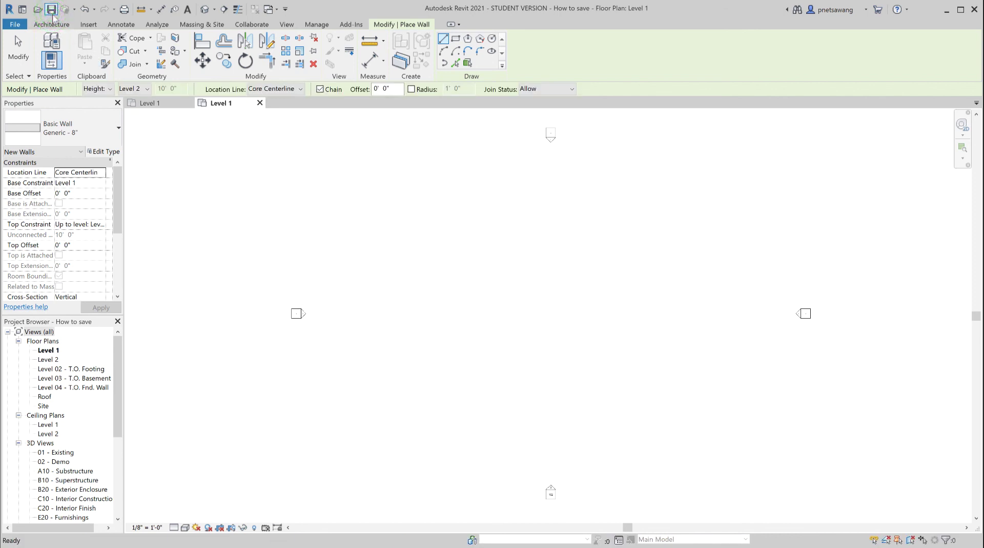
key("ctrl+Up")
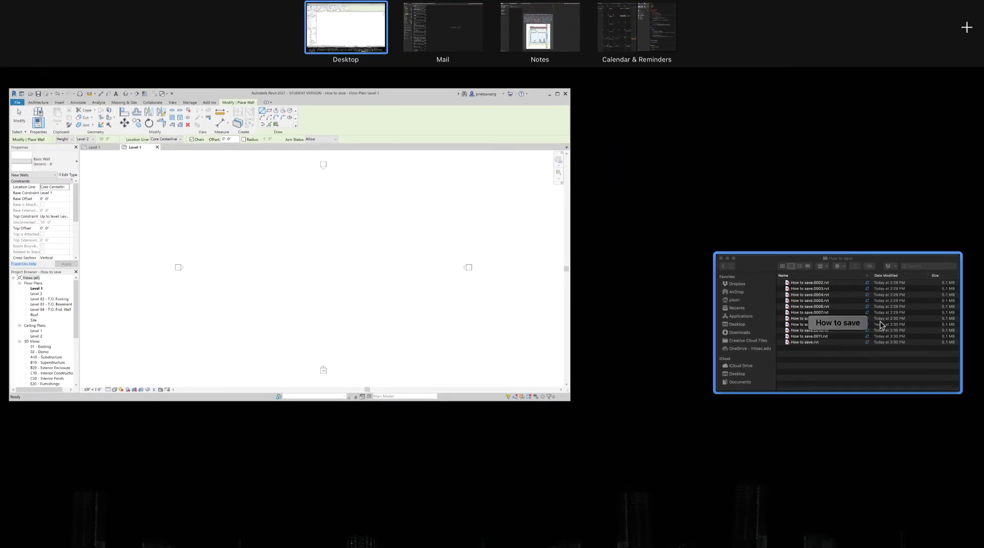
left_click(880, 363)
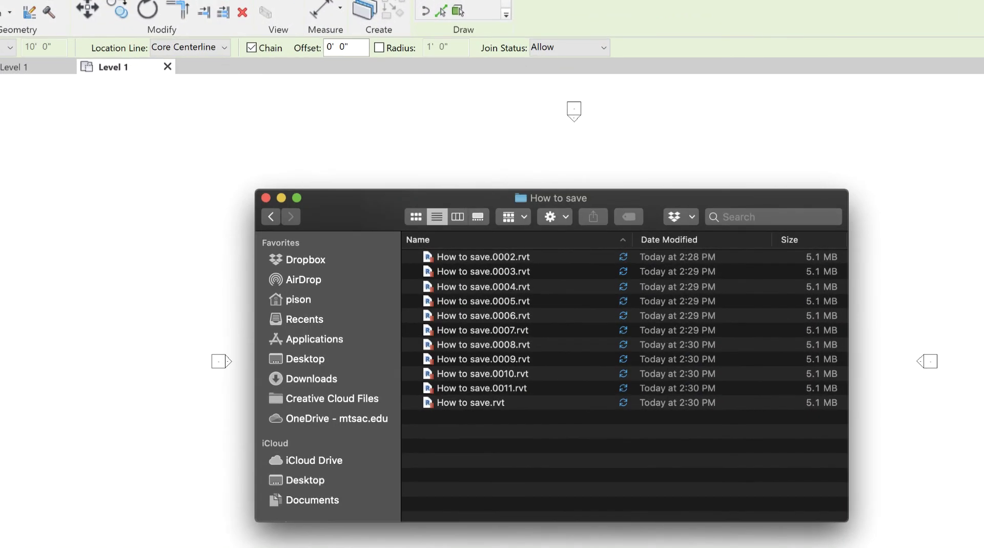